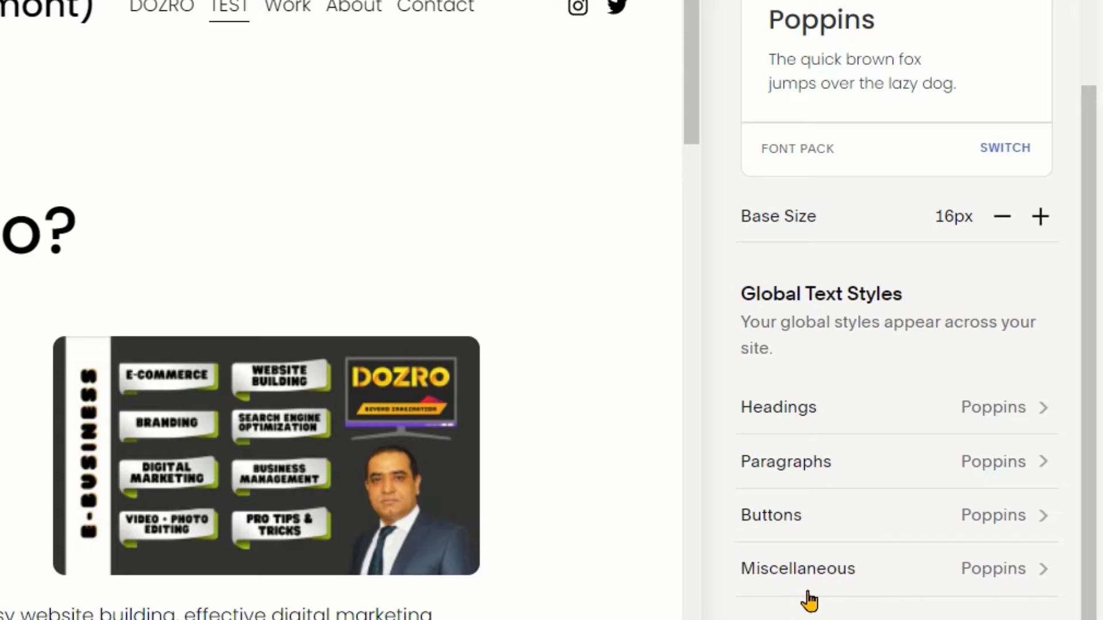
# - Examine the Miscellaneous font settings and the list of Global Text Styles in the site's Fonts settings
pyautogui.click(1026, 570)
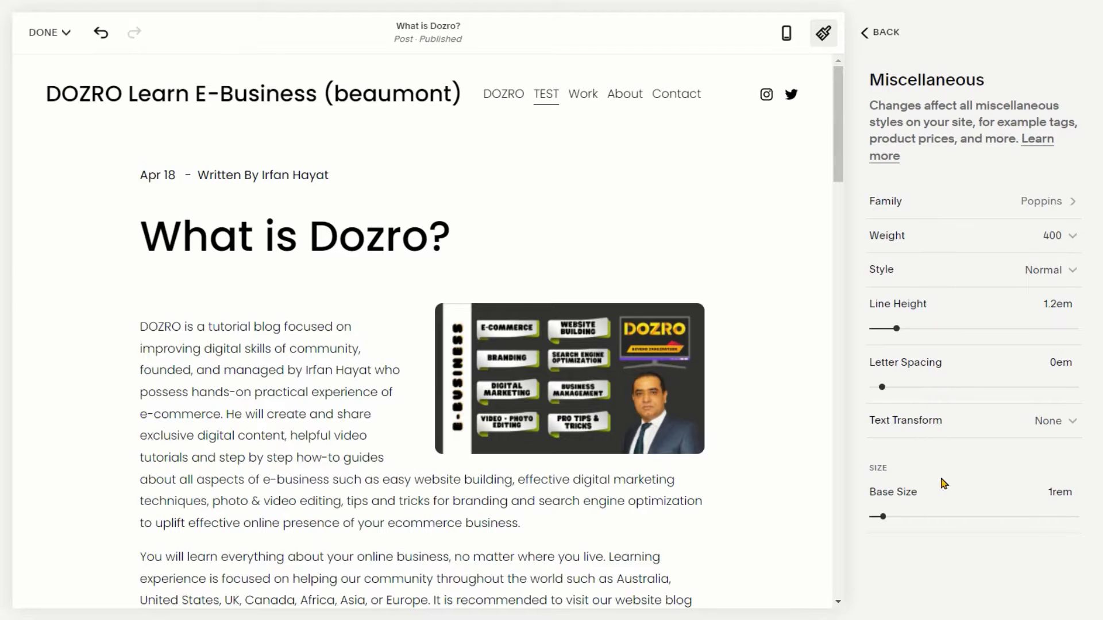
pyautogui.click(862, 33)
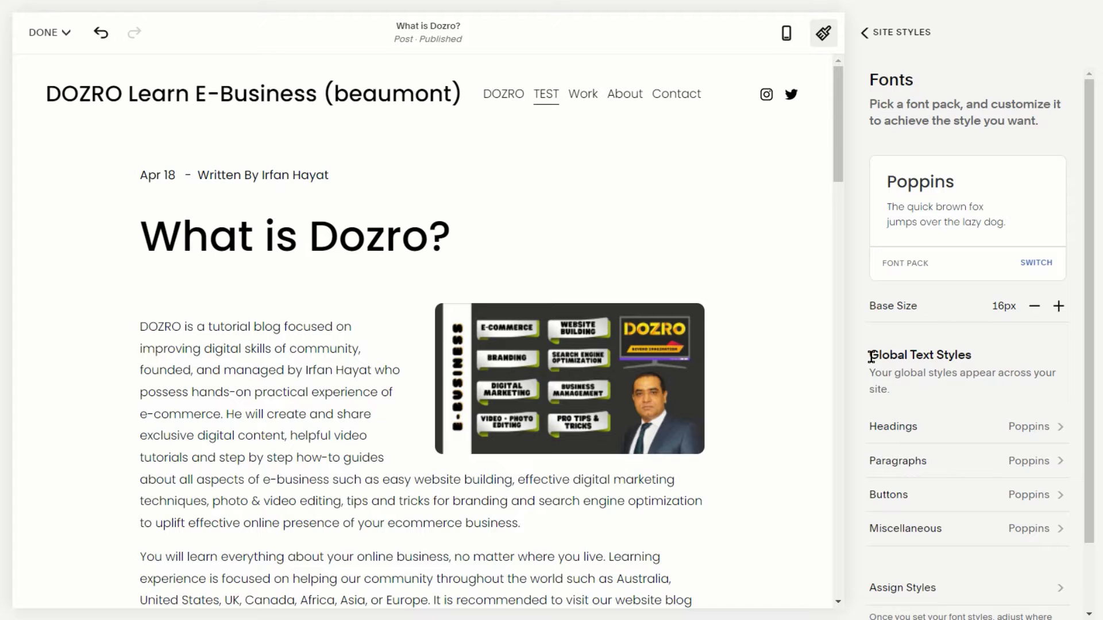
pyautogui.moveTo(870, 357); pyautogui.dragTo(974, 364)
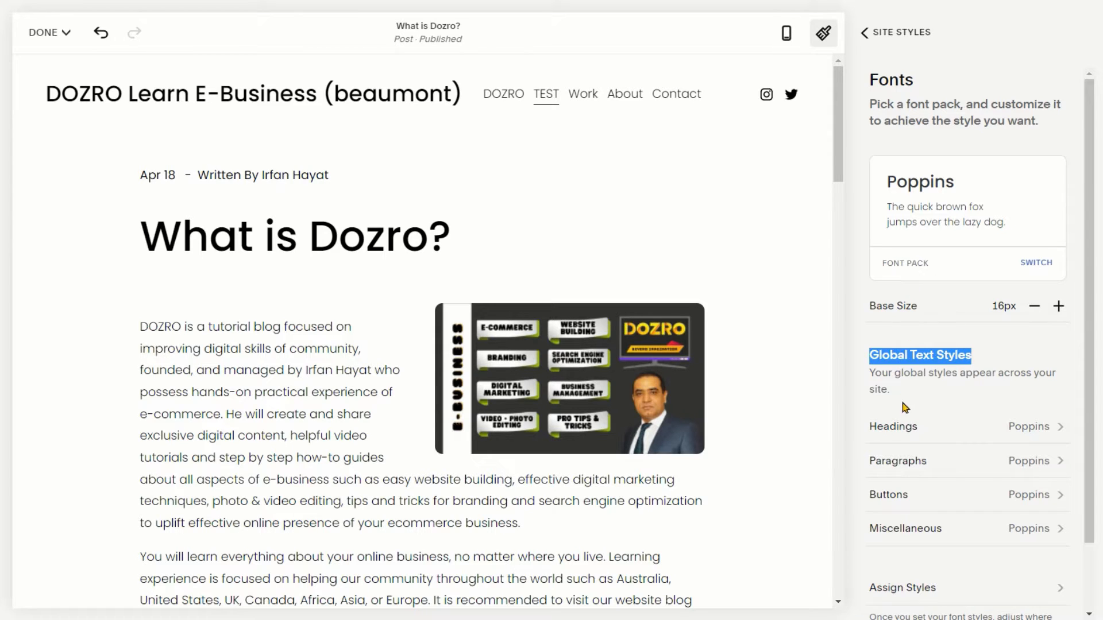
pyautogui.scroll(-1, 969, 314)
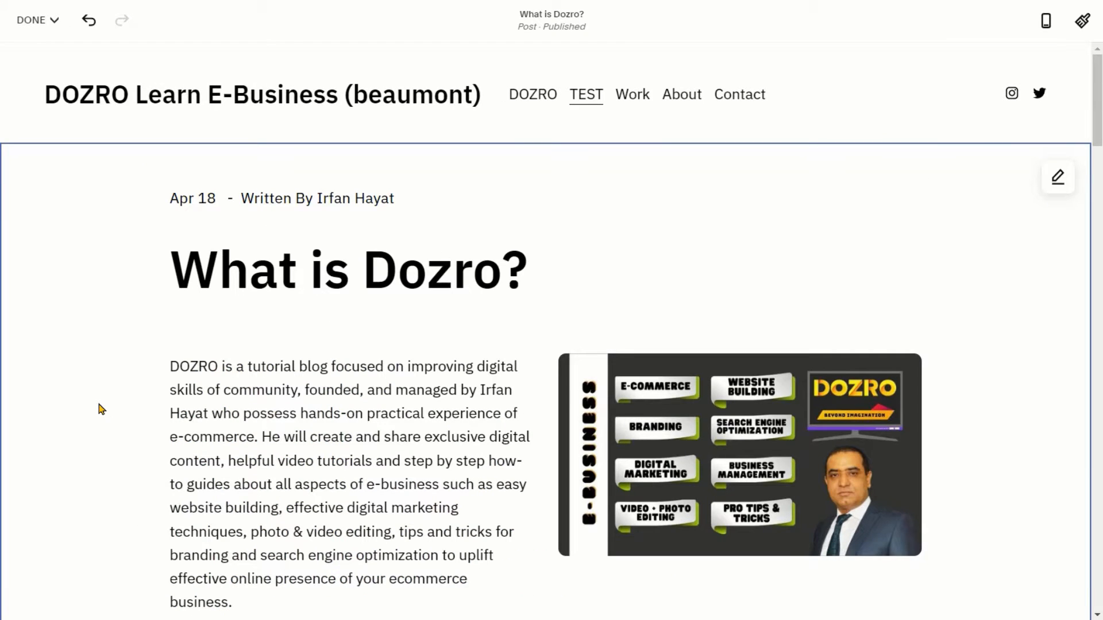
# - Review the quote, menu, excerpt and author text on the What is Dozro? post and the TEST blog page
pyautogui.scroll(-15, 99, 405)
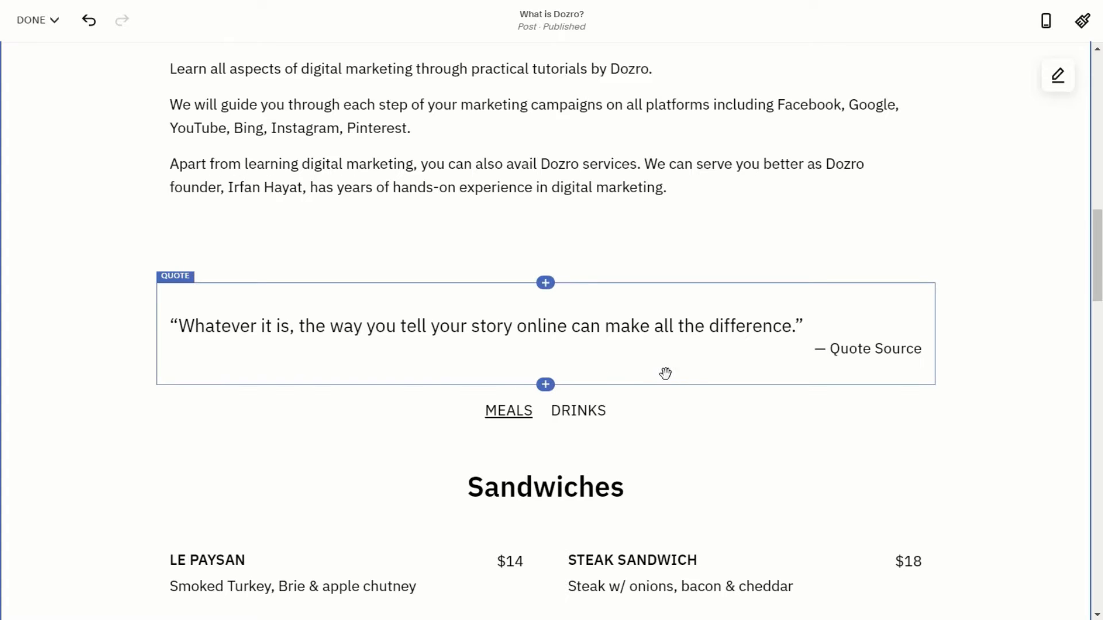
pyautogui.scroll(-3, 521, 369)
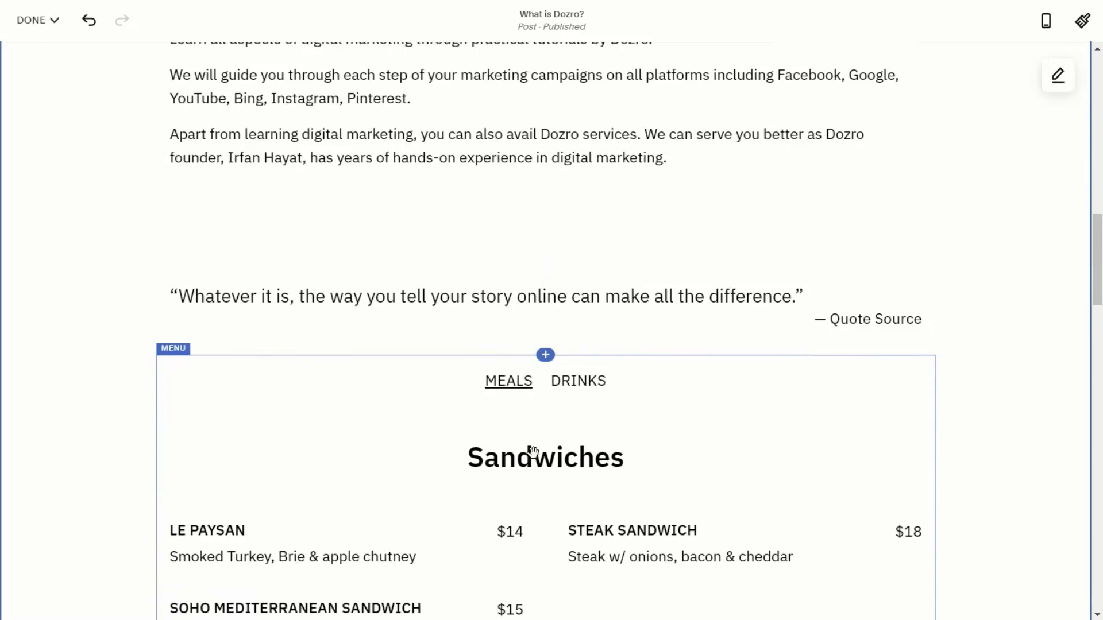
pyautogui.scroll(-4, 524, 384)
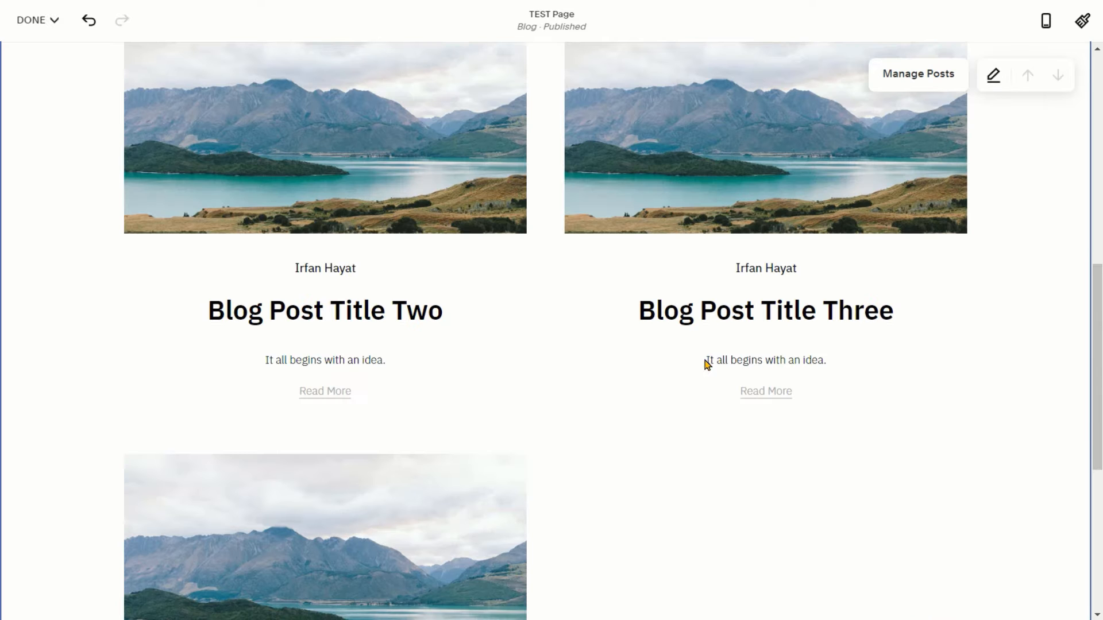
pyautogui.doubleClick(708, 360)
pyautogui.moveTo(731, 357); pyautogui.dragTo(850, 369)
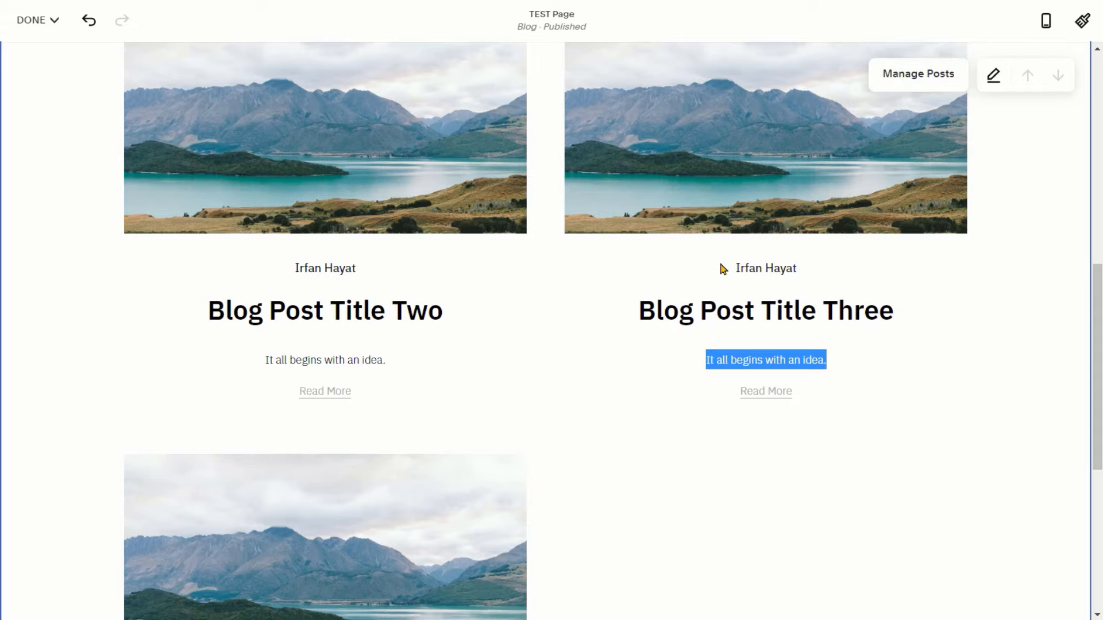
pyautogui.moveTo(728, 271); pyautogui.dragTo(805, 274)
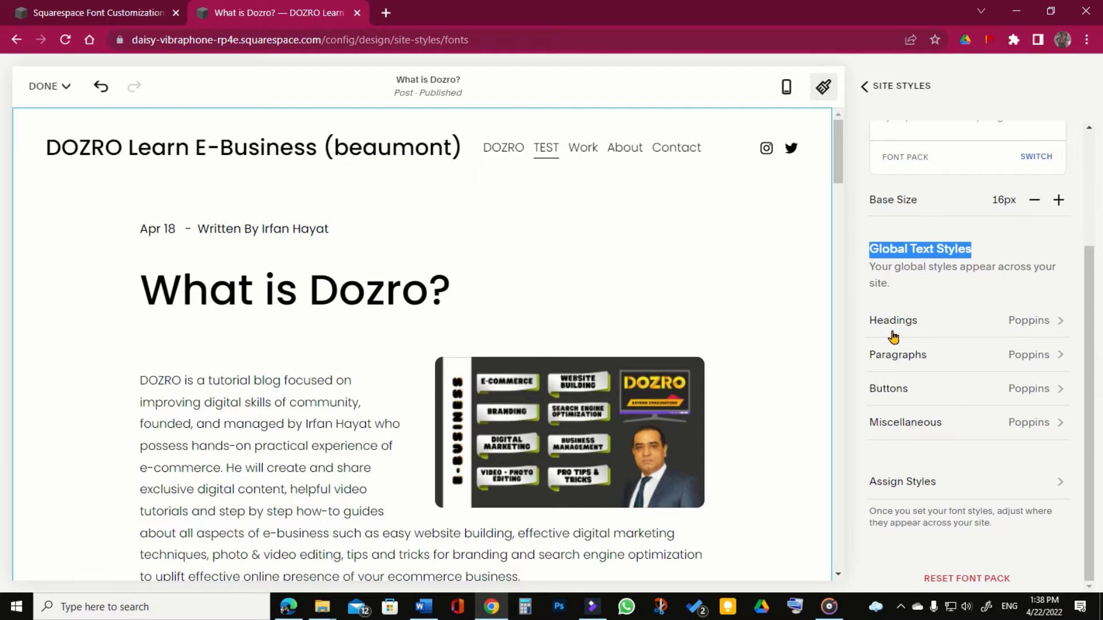
# - Change the font family of the global Paragraphs text style to Open Sans from the full font list
pyautogui.click(1057, 357)
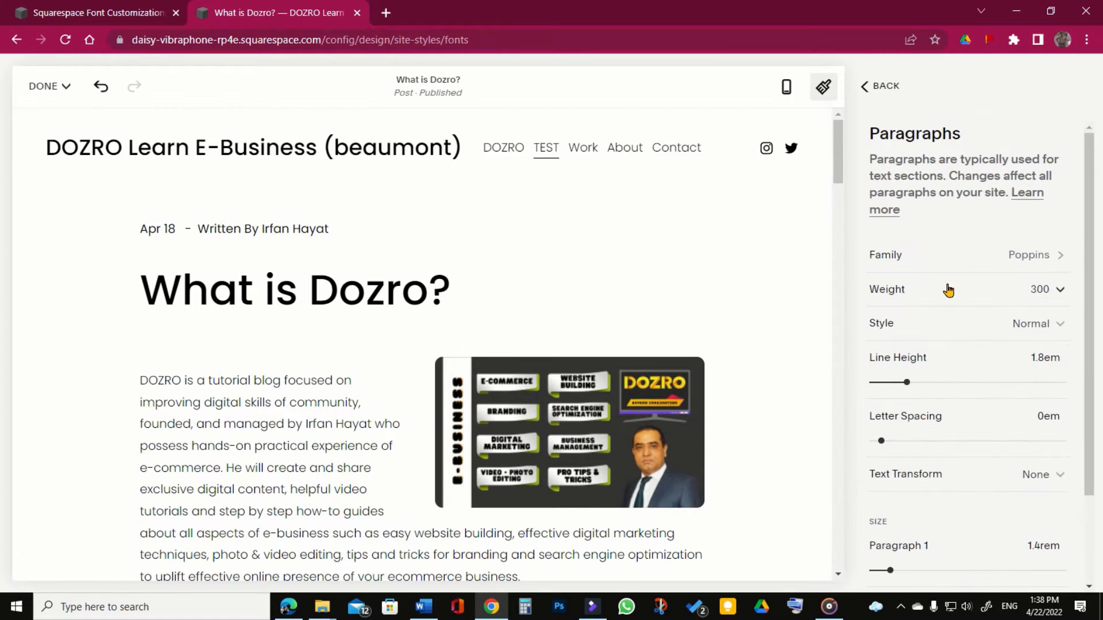
pyautogui.scroll(-2, 953, 320)
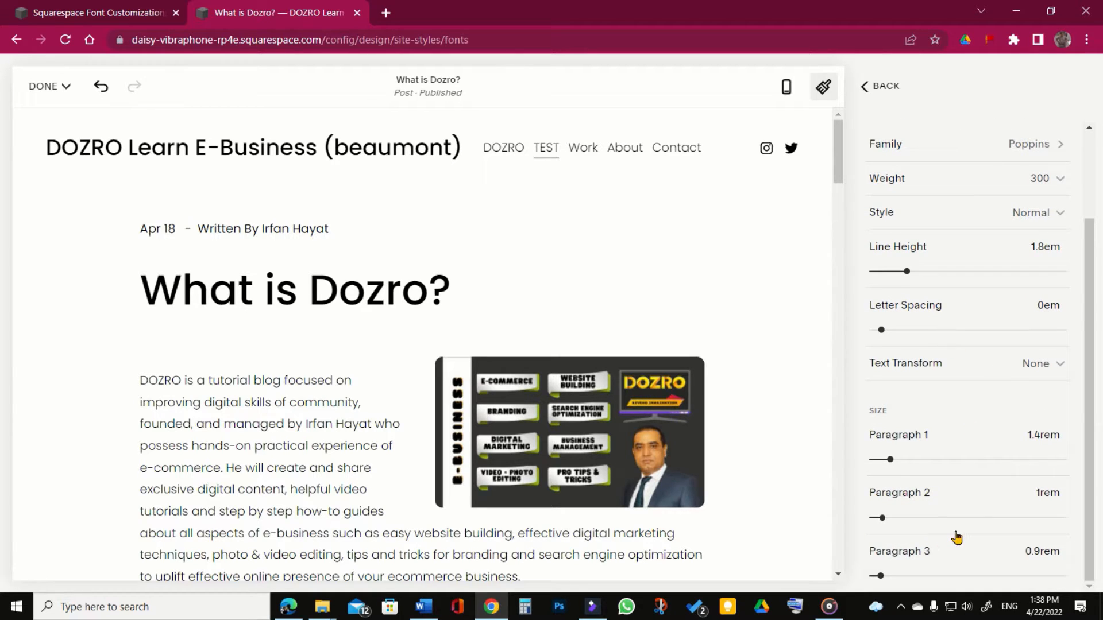
pyautogui.scroll(2, 956, 538)
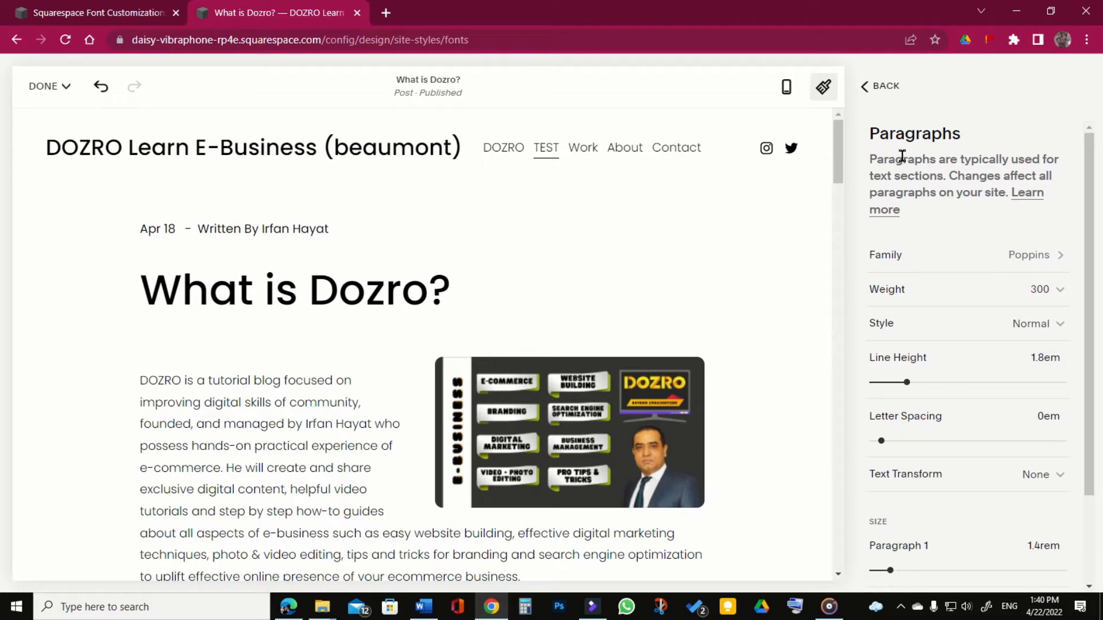
pyautogui.press('F11')
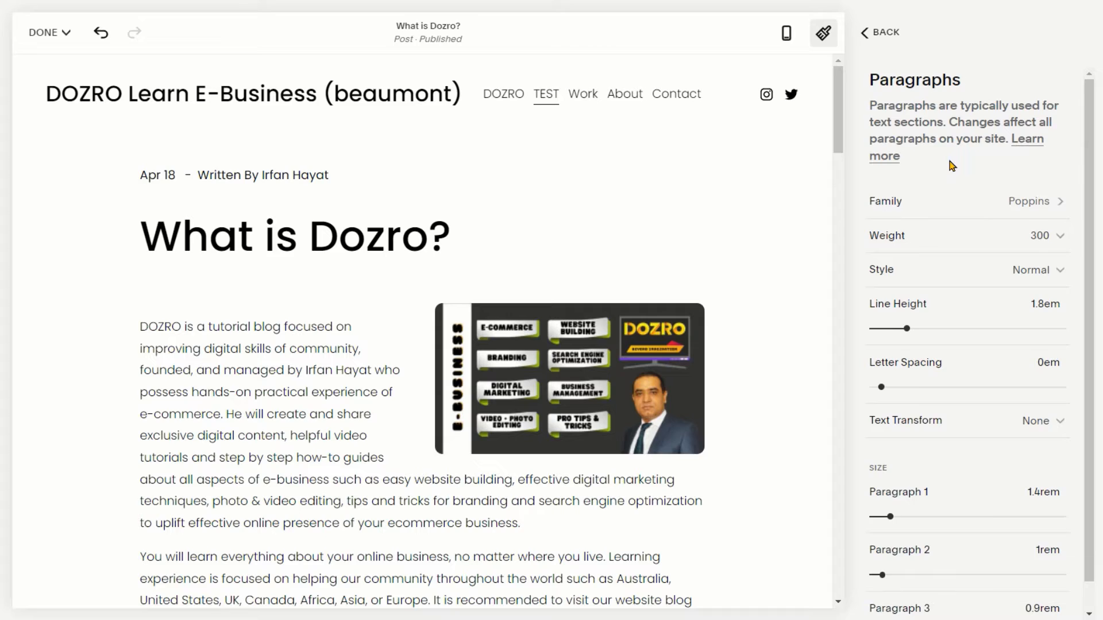
pyautogui.moveTo(921, 214); pyautogui.dragTo(865, 219)
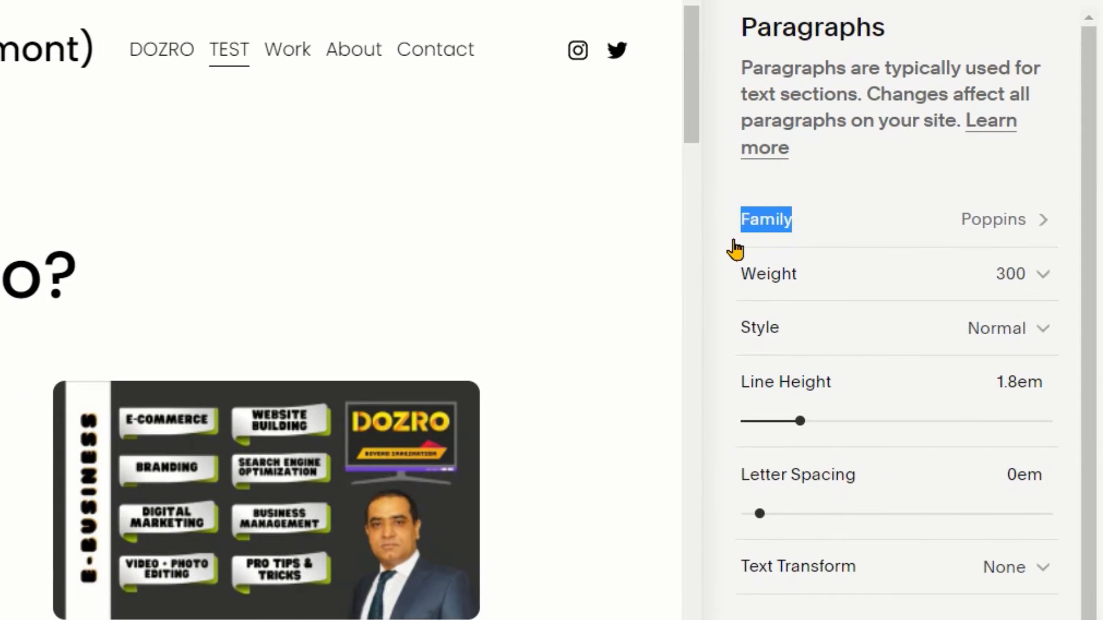
pyautogui.click(735, 245)
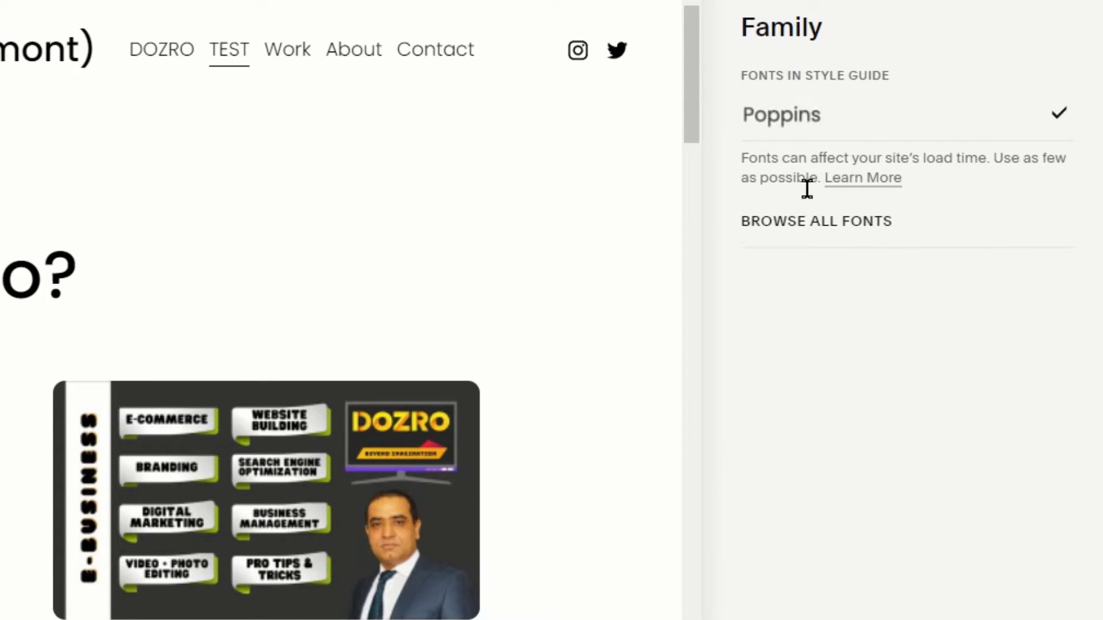
pyautogui.click(815, 225)
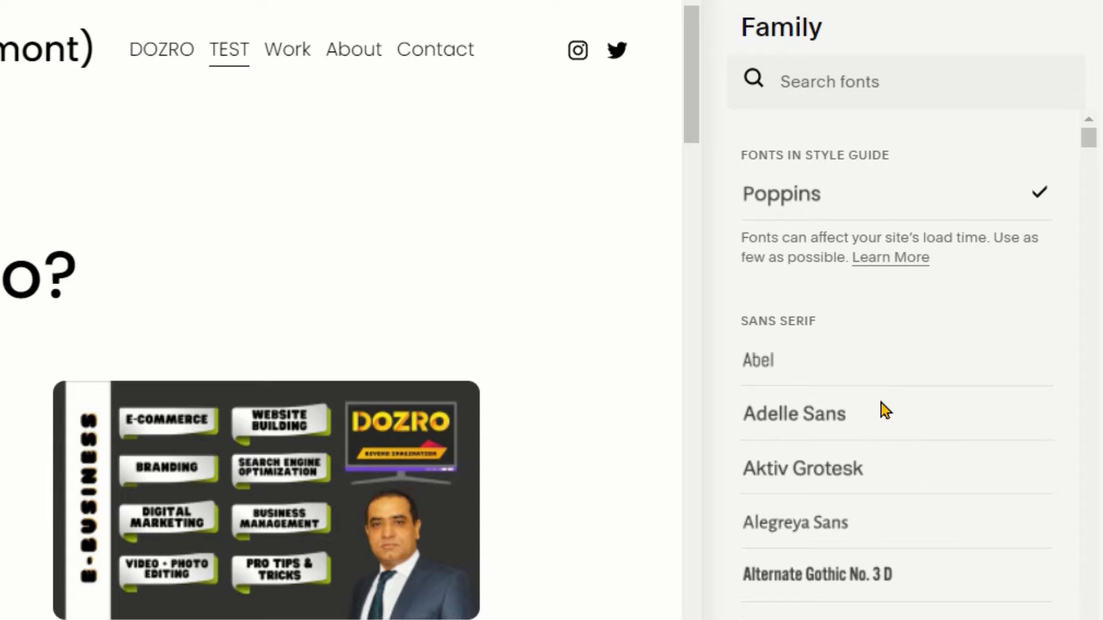
pyautogui.scroll(-15, 881, 408)
pyautogui.scroll(-10, 889, 485)
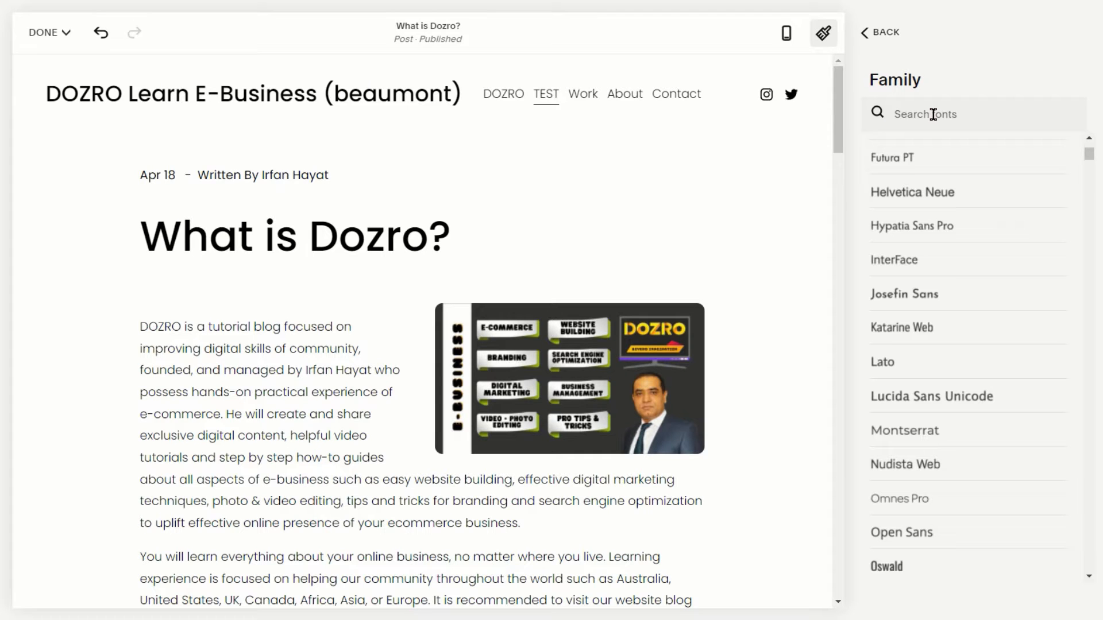
pyautogui.scroll(-4, 938, 181)
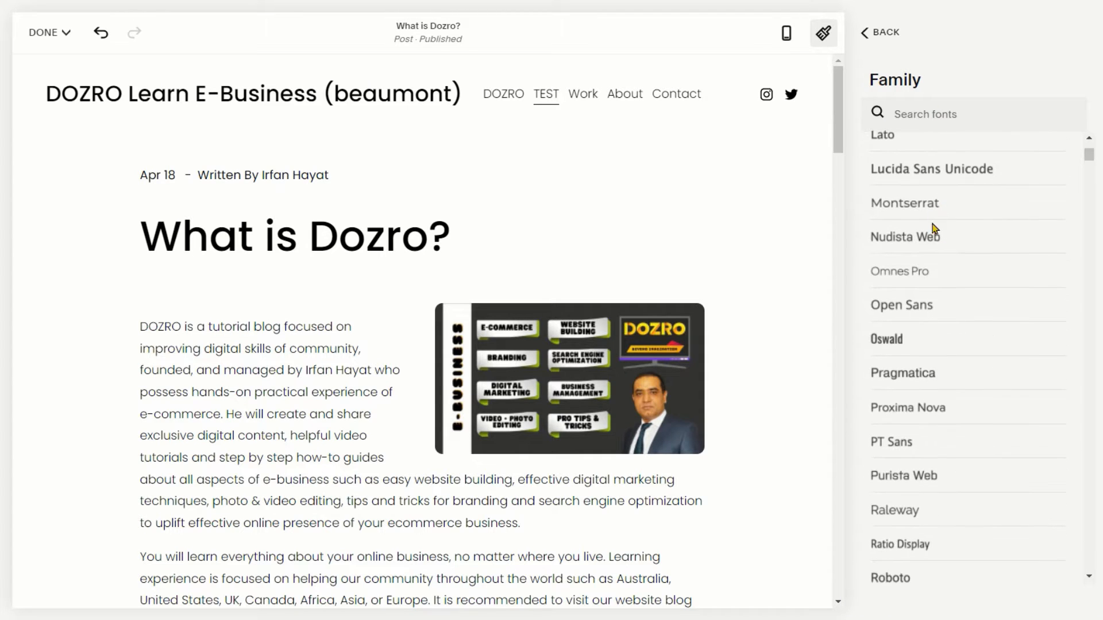
pyautogui.click(912, 311)
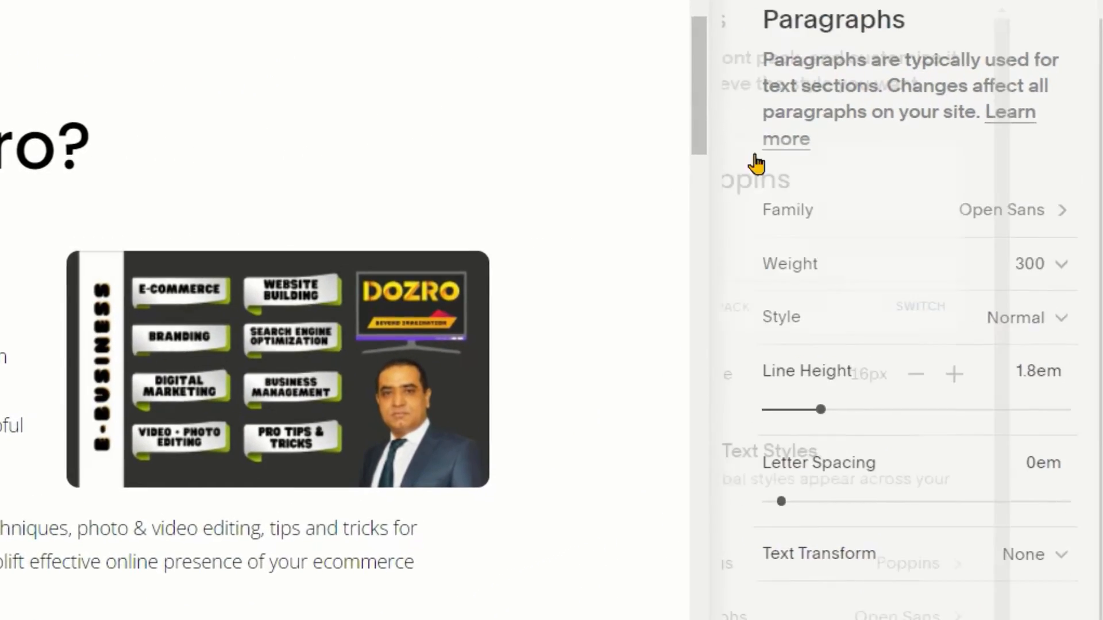
# - Set the font weight of the global Paragraphs text style to 800
pyautogui.scroll(-2, 839, 530)
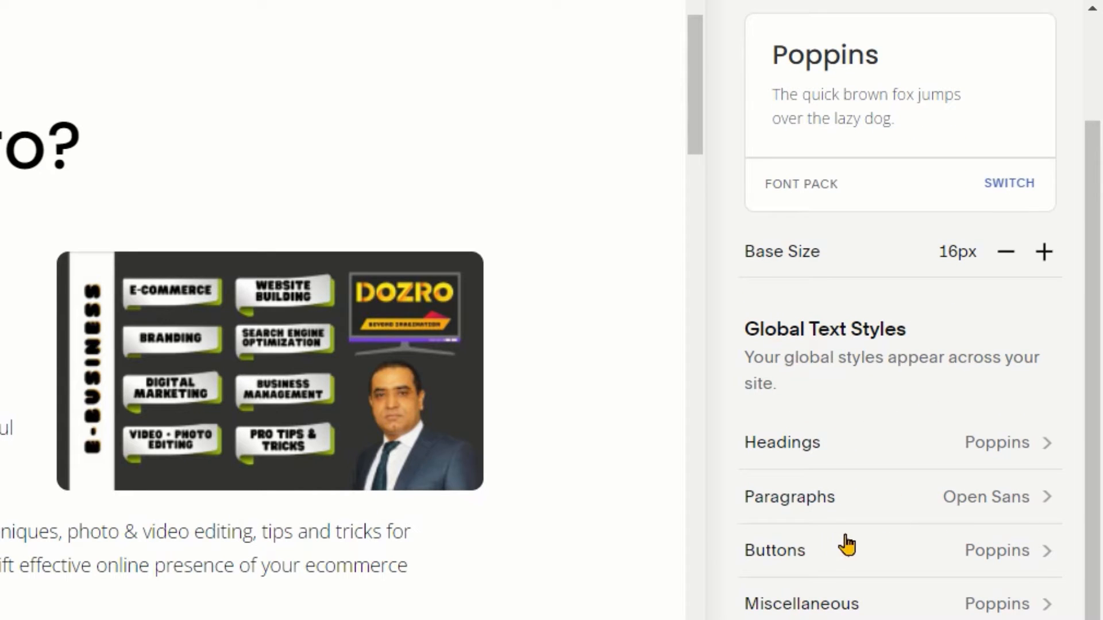
pyautogui.click(1041, 498)
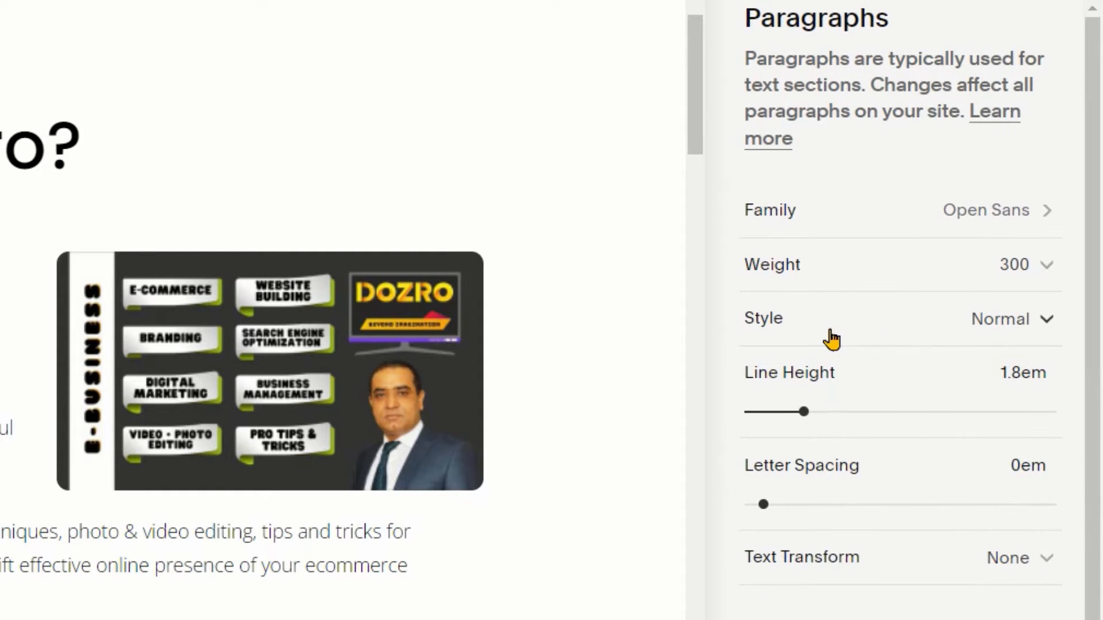
pyautogui.doubleClick(773, 293)
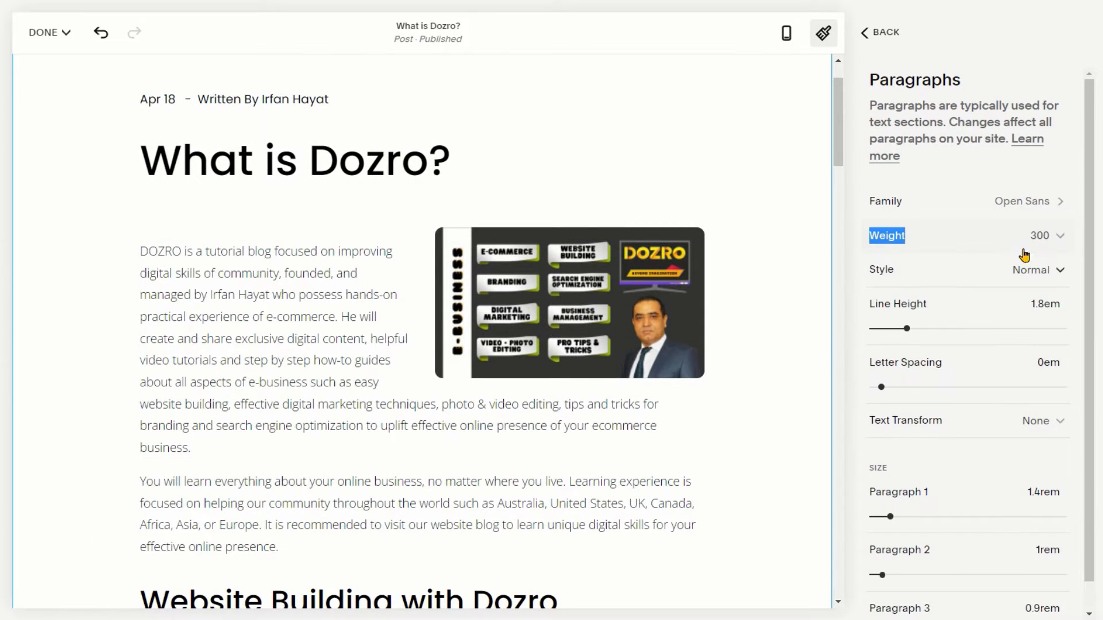
pyautogui.click(1064, 234)
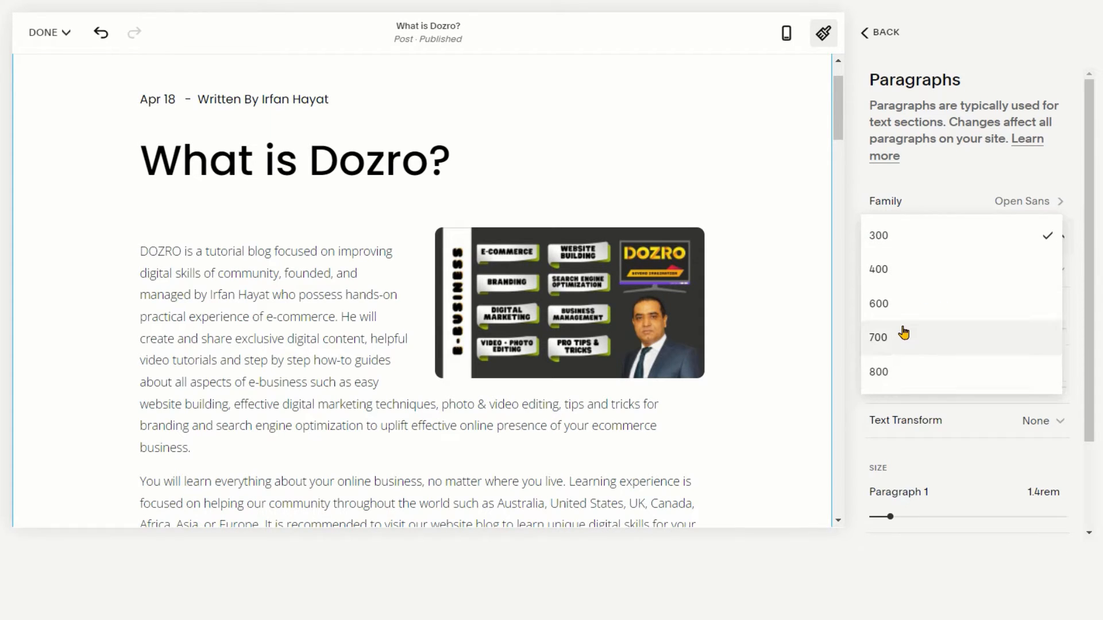
pyautogui.click(896, 373)
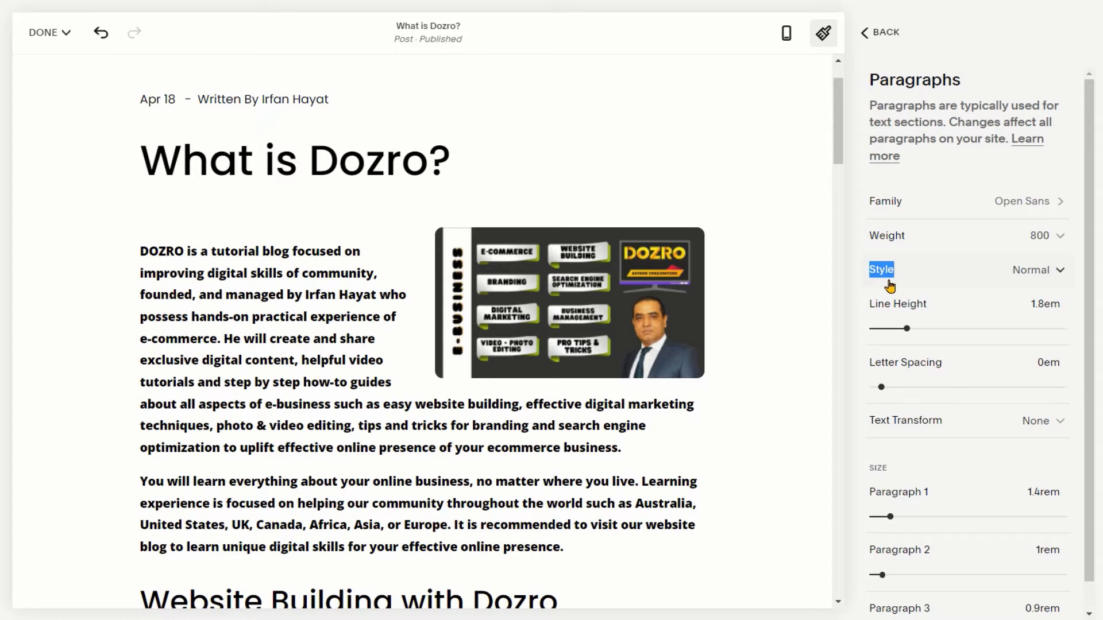
# - Try the Italic style on the site's paragraphs and switch it back to Normal
pyautogui.click(1061, 272)
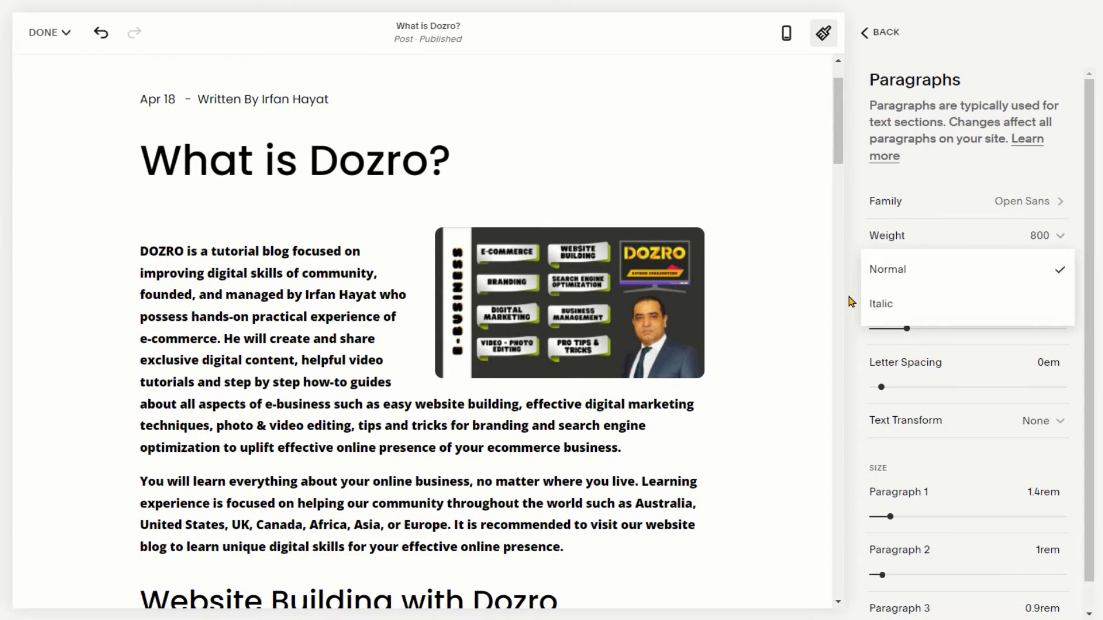
pyautogui.click(891, 306)
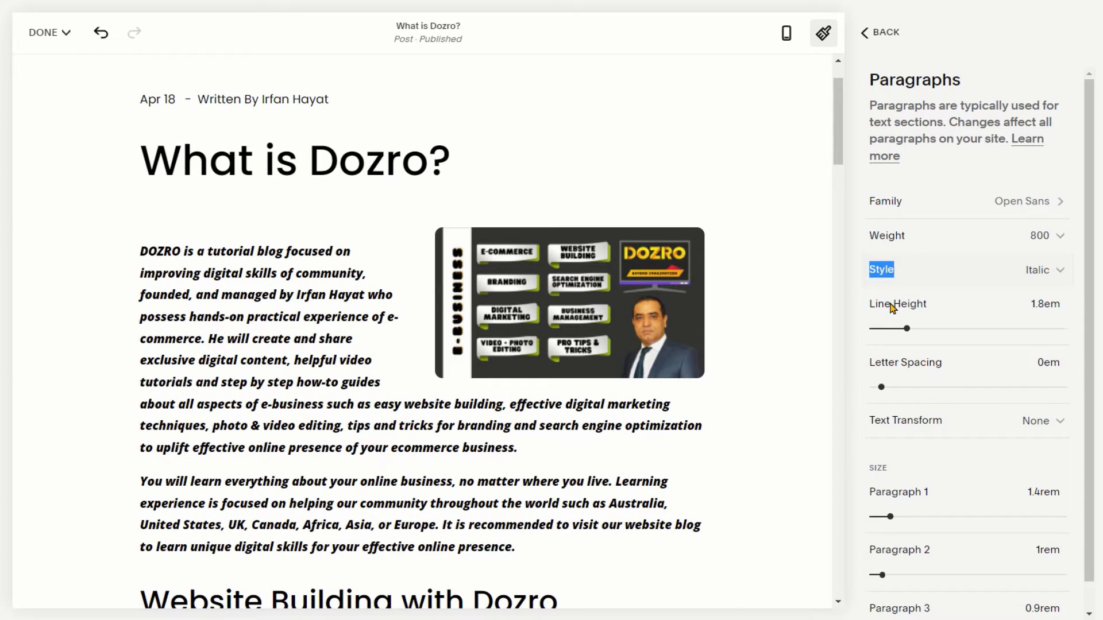
pyautogui.click(1059, 271)
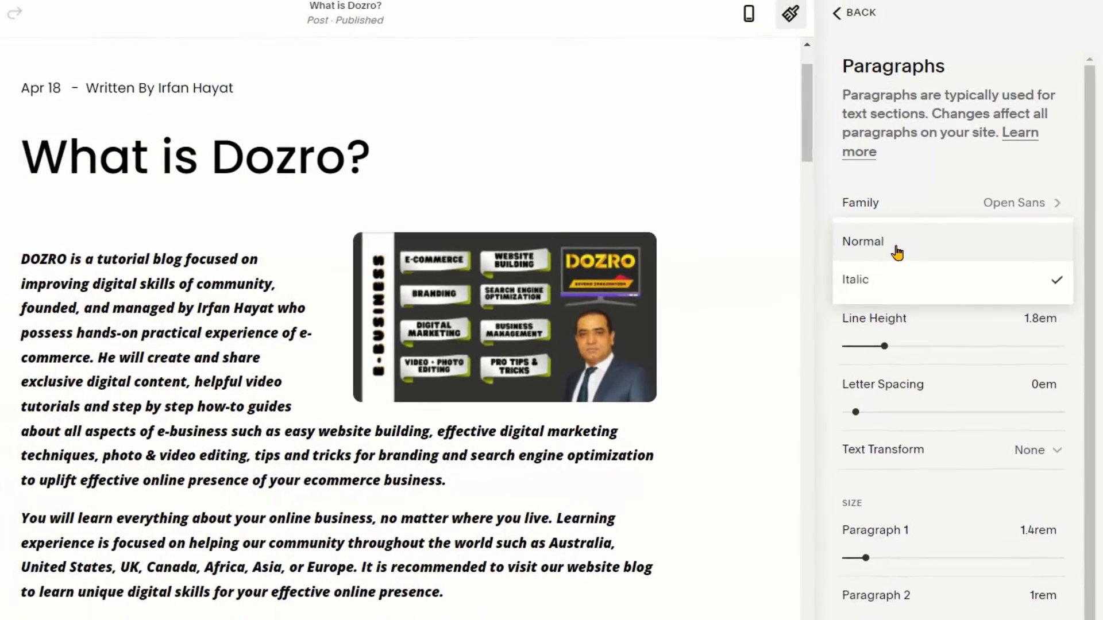
pyautogui.click(906, 245)
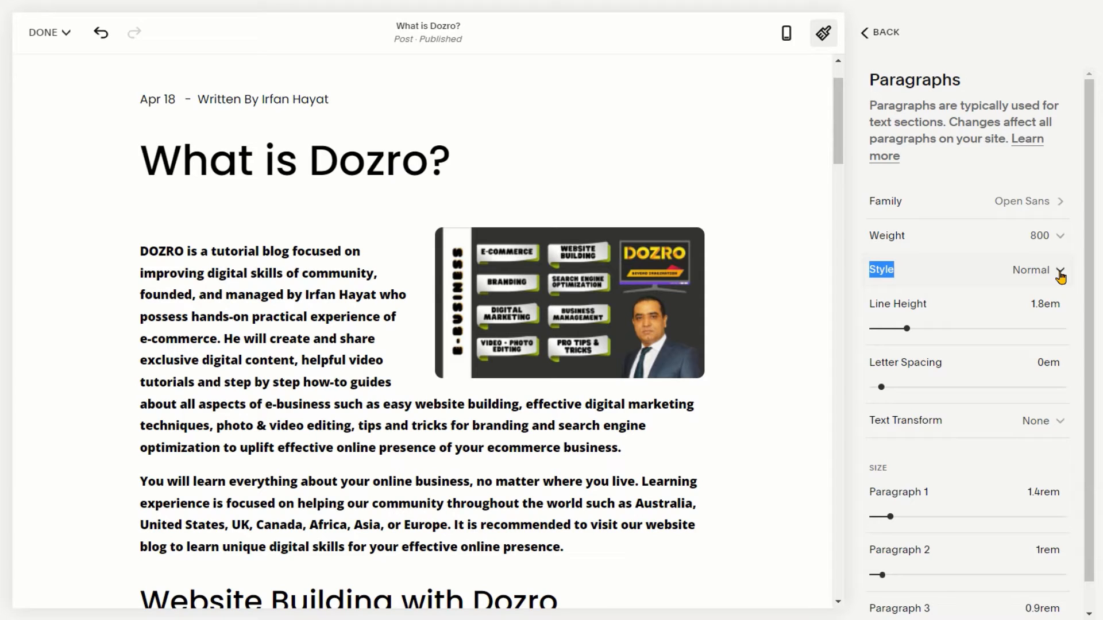
pyautogui.click(1061, 277)
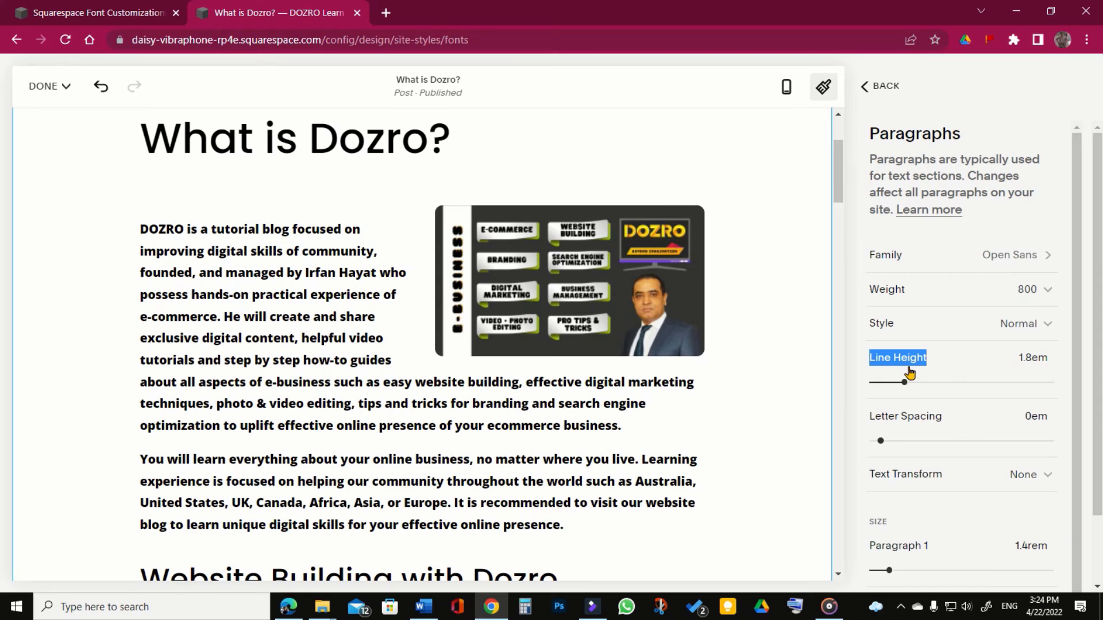
# - Set the line height of the Paragraphs text style to 1.6em
pyautogui.moveTo(930, 376); pyautogui.dragTo(904, 382)
pyautogui.click(1033, 361)
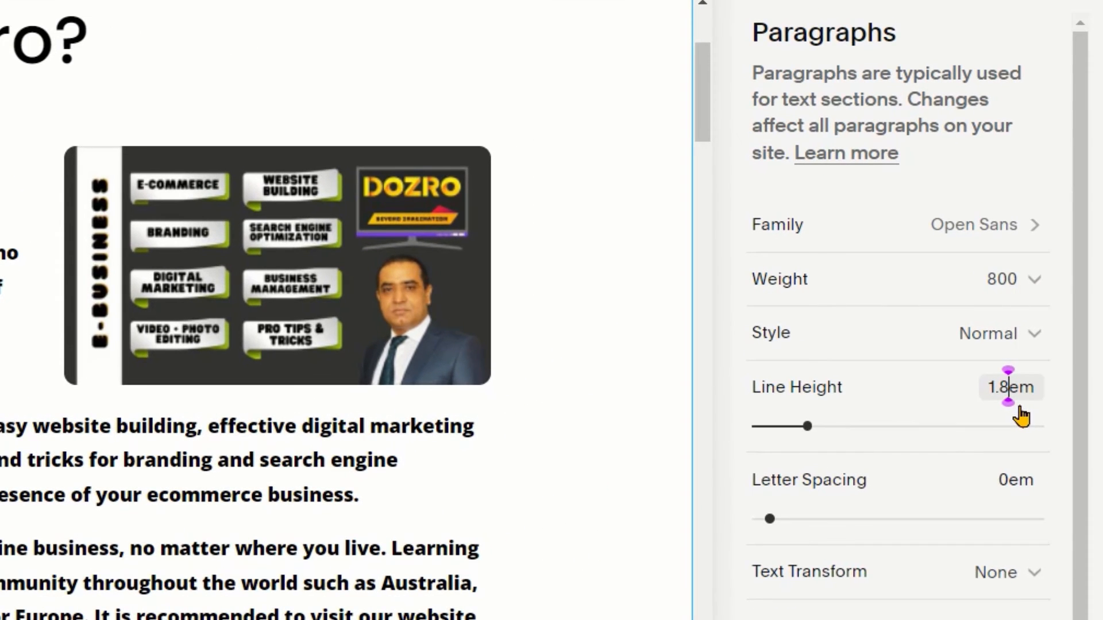
pyautogui.press('BackSpace')
pyautogui.press('BackSpace')
pyautogui.write('.6')
pyautogui.press('Return')
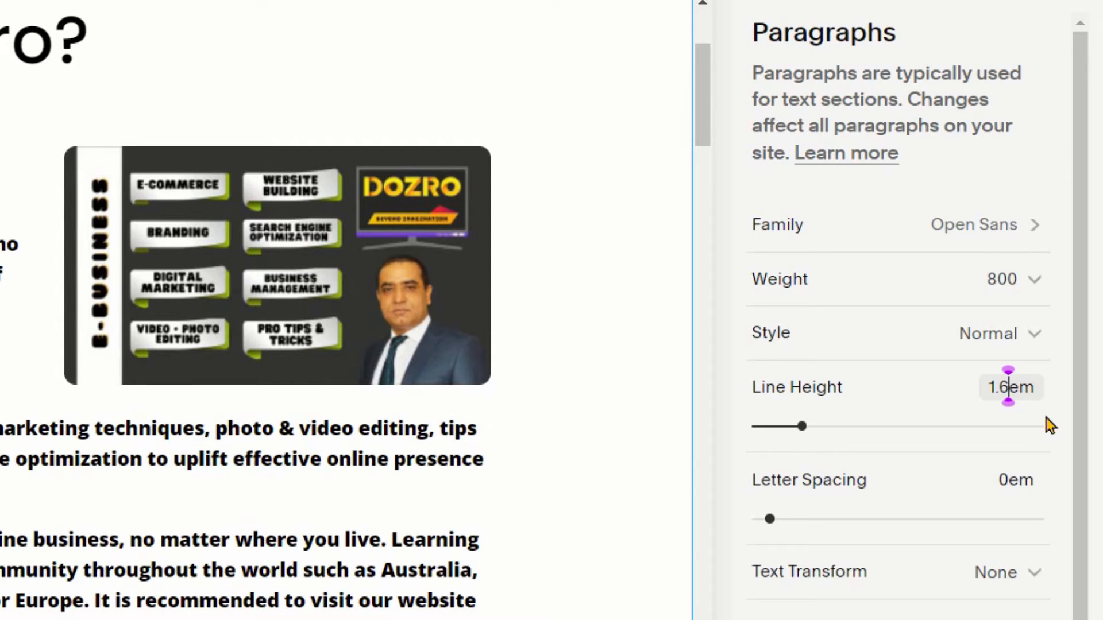
pyautogui.click(1046, 419)
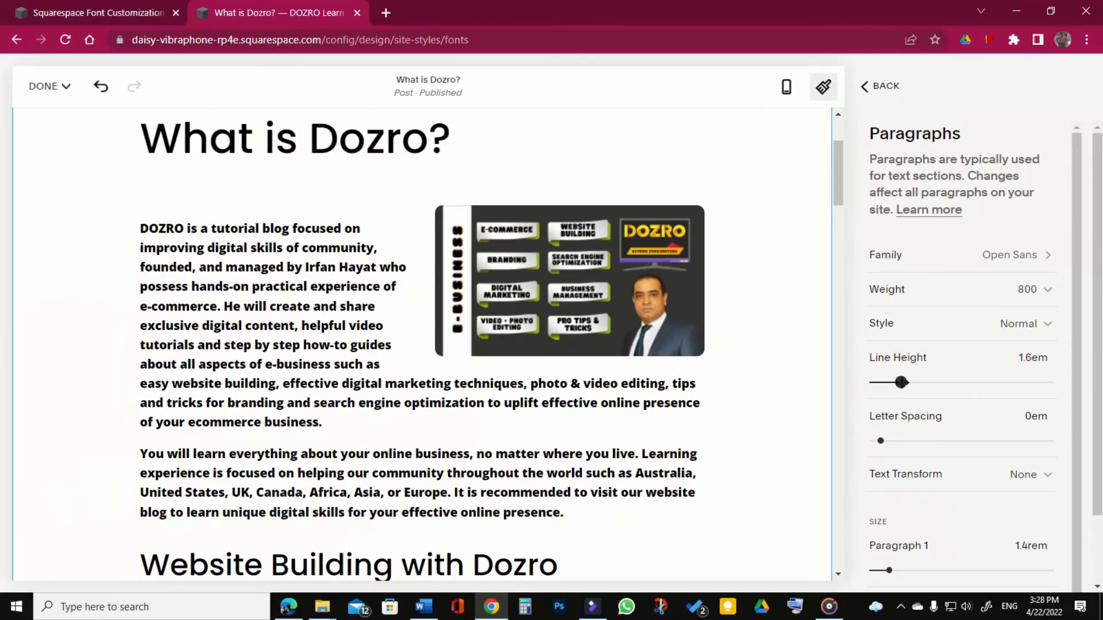
# - Readjust the paragraph line height to 1.8em
pyautogui.moveTo(901, 382); pyautogui.dragTo(904, 382)
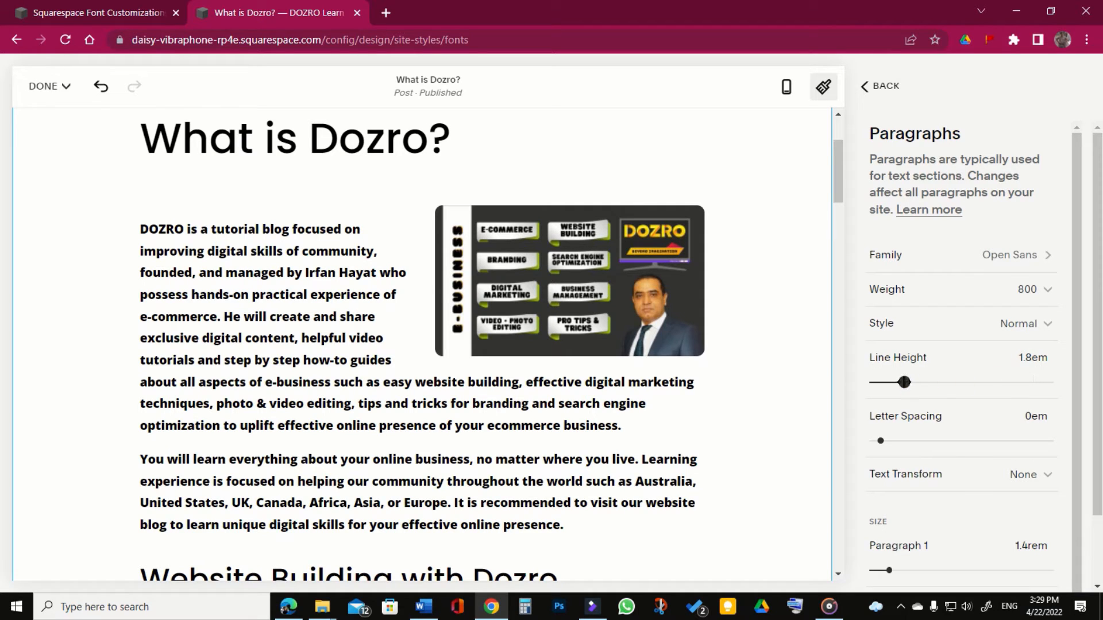
pyautogui.moveTo(904, 382)
pyautogui.mouseDown()
pyautogui.moveTo(945, 383)
pyautogui.moveTo(905, 382)
pyautogui.moveTo(919, 363)
pyautogui.moveTo(897, 362)
pyautogui.mouseUp()
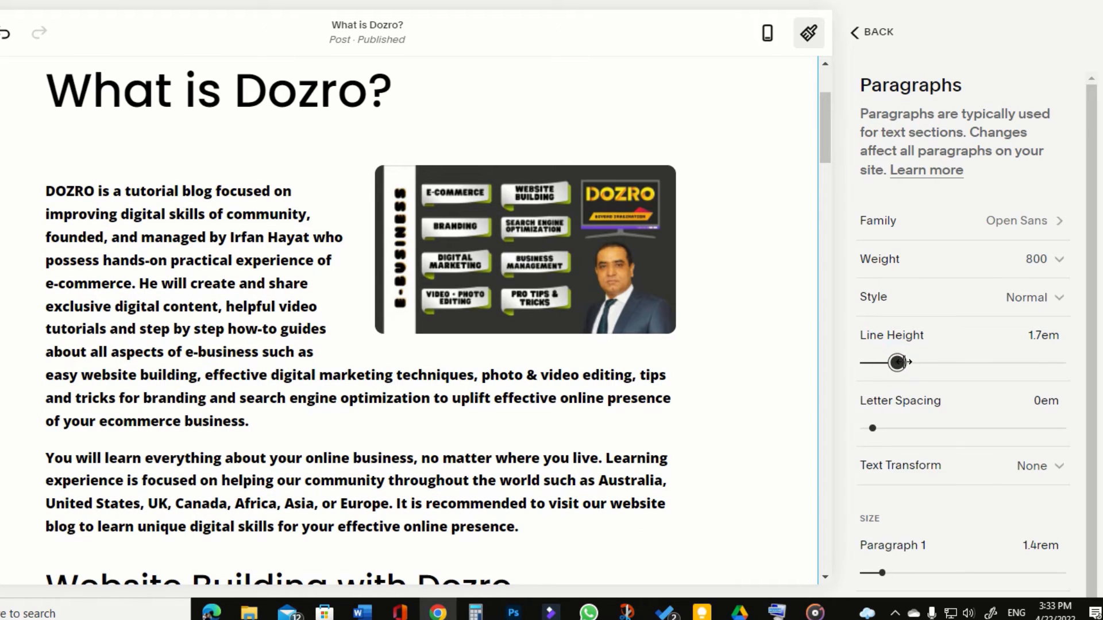
pyautogui.moveTo(901, 362)
pyautogui.mouseDown()
pyautogui.moveTo(915, 363)
pyautogui.moveTo(898, 362)
pyautogui.mouseUp()
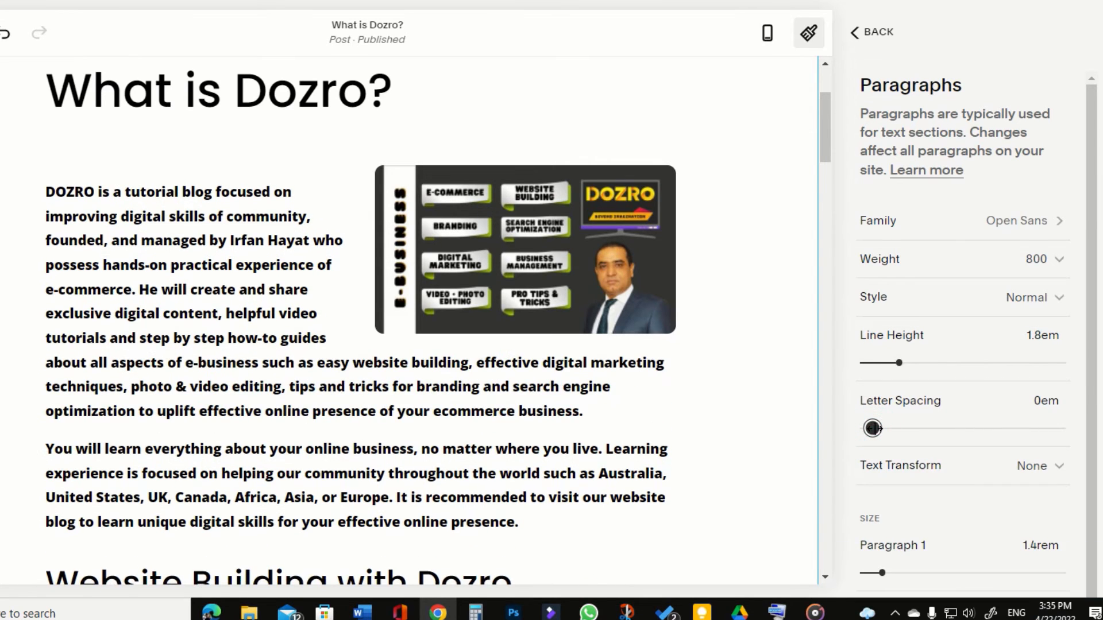
# - Set the letter spacing of the Paragraphs text style to 0em
pyautogui.moveTo(872, 428)
pyautogui.mouseDown()
pyautogui.moveTo(900, 428)
pyautogui.moveTo(875, 428)
pyautogui.mouseUp()
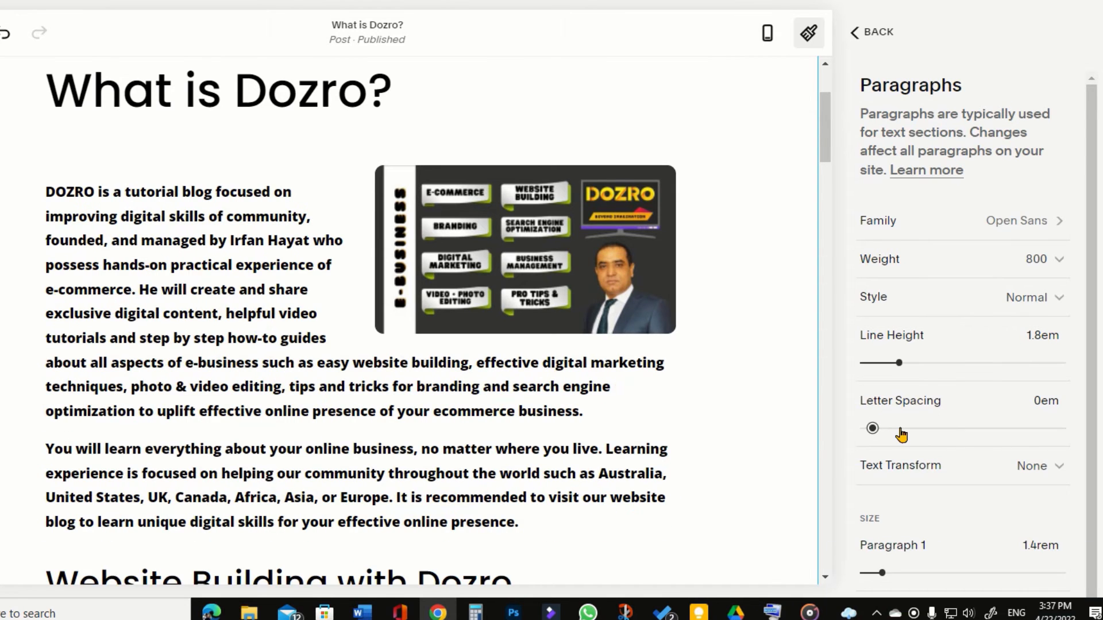
# - Try the Lowercase and Capitalize text transforms on the site's paragraphs and switch the setting back to None
pyautogui.scroll(-1, 902, 432)
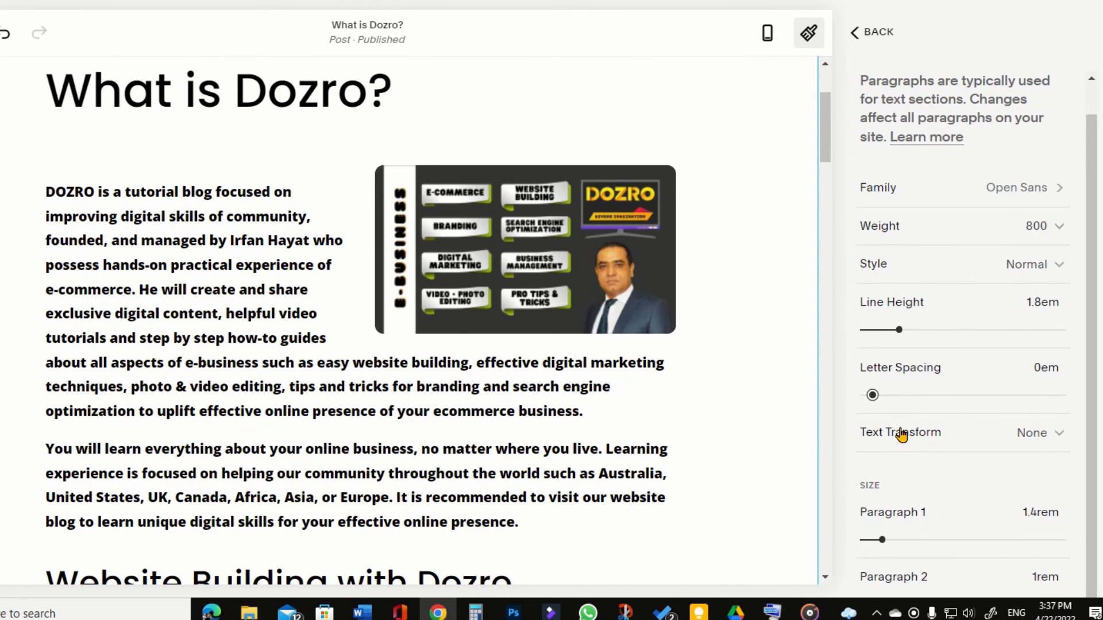
pyautogui.moveTo(857, 434); pyautogui.dragTo(953, 444)
pyautogui.click(953, 444)
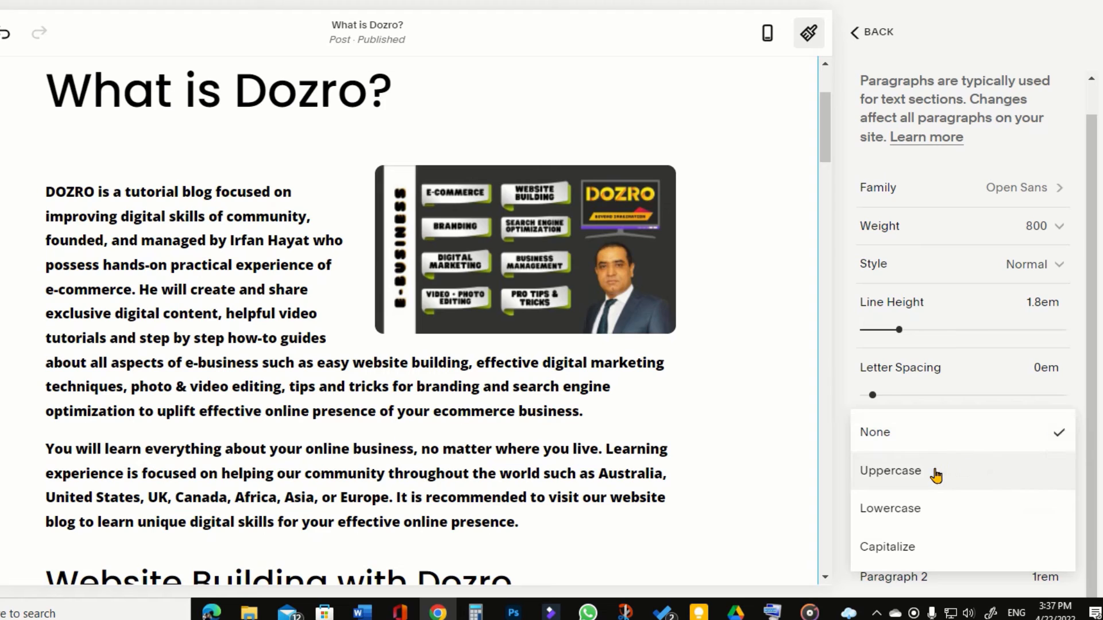
pyautogui.click(921, 517)
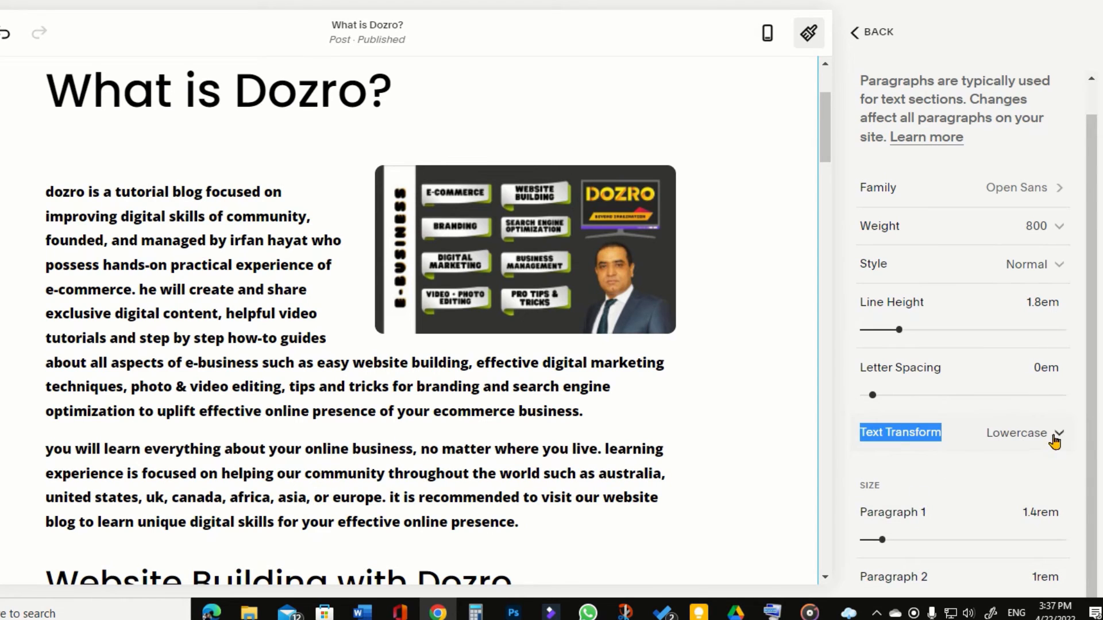
pyautogui.click(1057, 435)
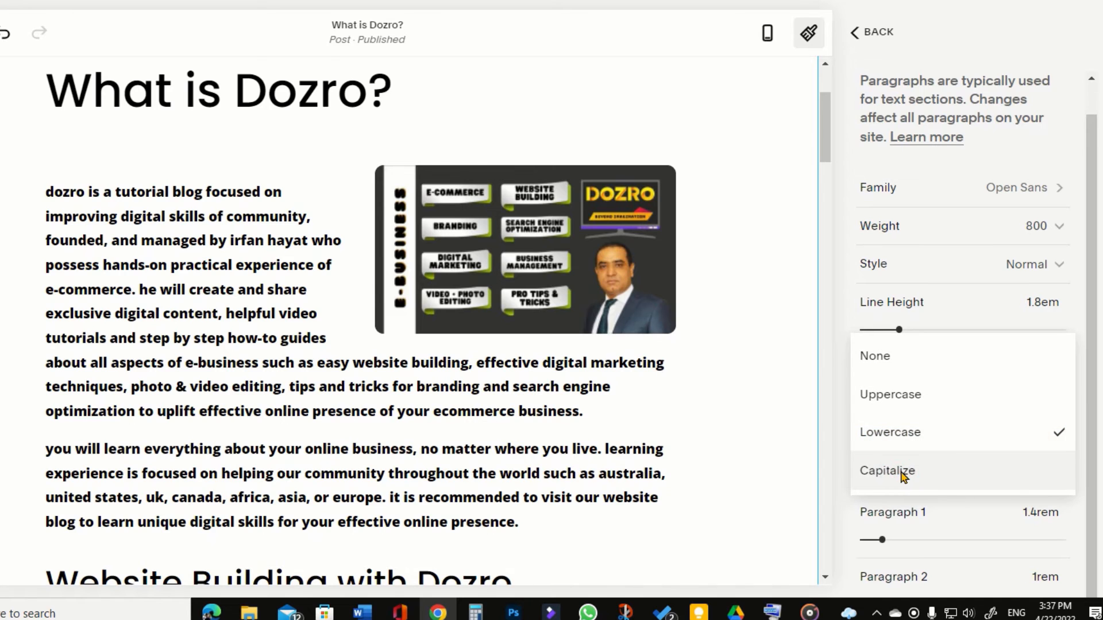
pyautogui.click(900, 477)
pyautogui.click(1011, 439)
pyautogui.click(879, 330)
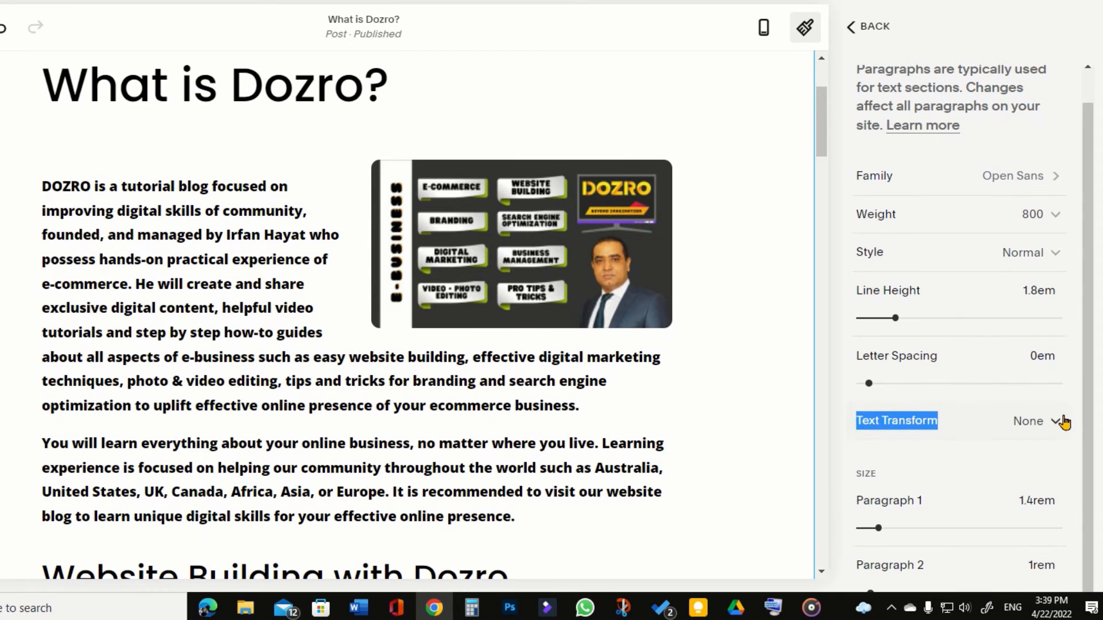
# - Try the Uppercase text transform on the site's paragraphs
pyautogui.scroll(-2, 1061, 422)
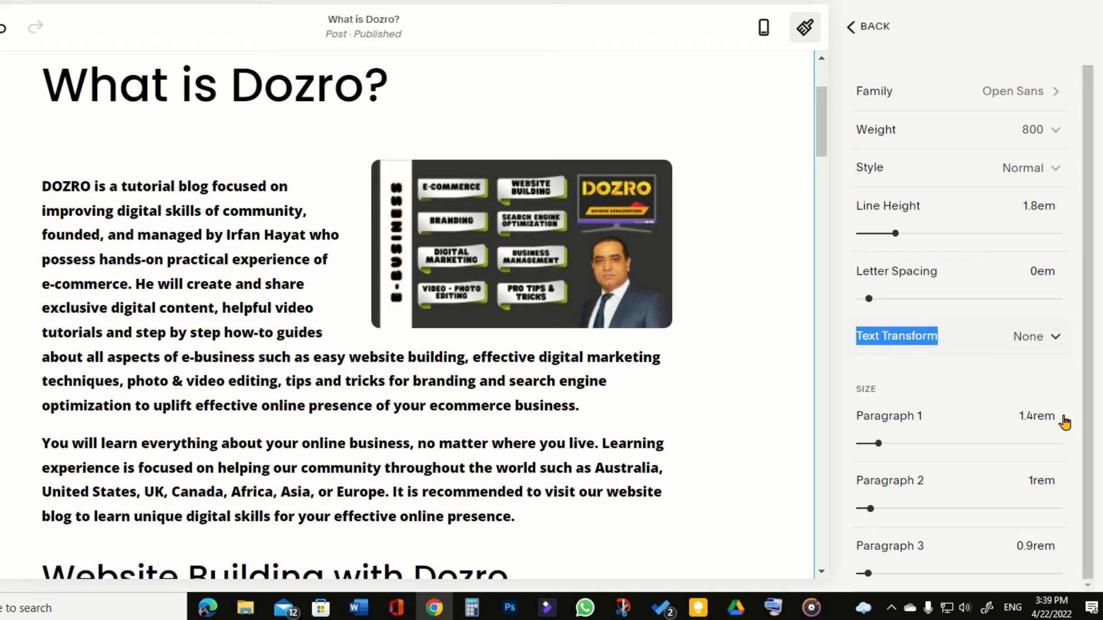
pyautogui.click(1054, 339)
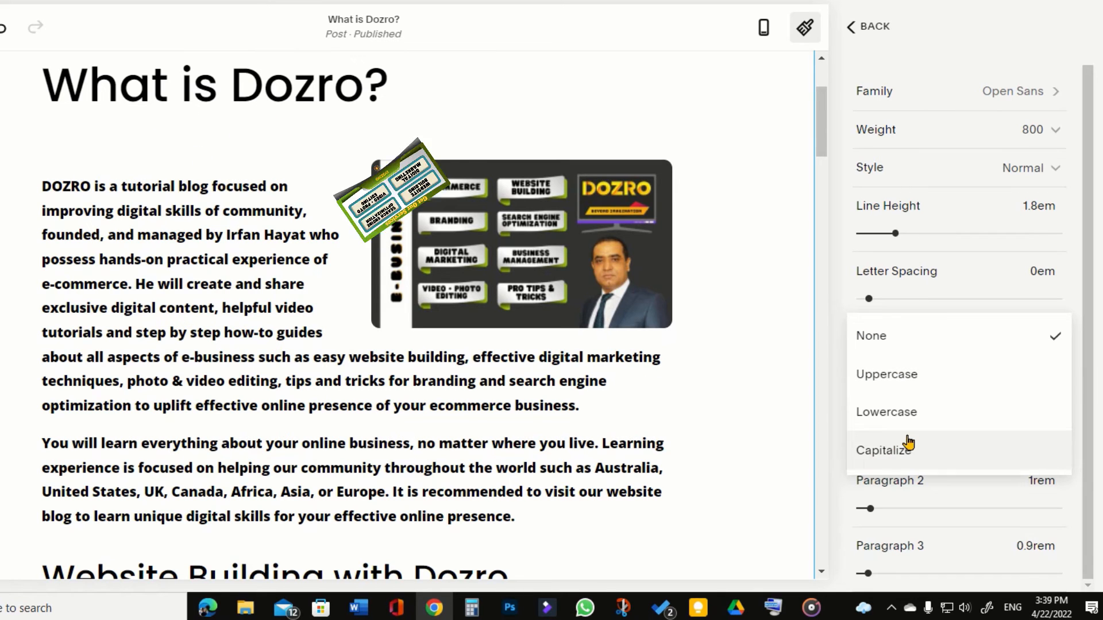
pyautogui.click(897, 374)
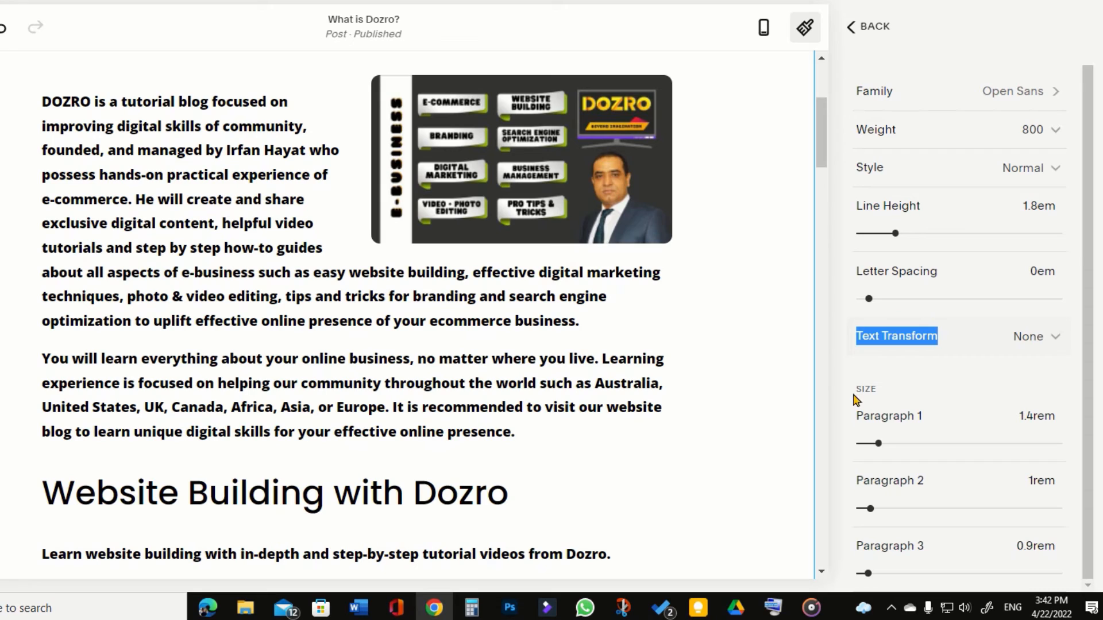
# - Try a larger Paragraph 2 size such as 1.2rem and return it to 1rem
pyautogui.moveTo(851, 393); pyautogui.dragTo(887, 396)
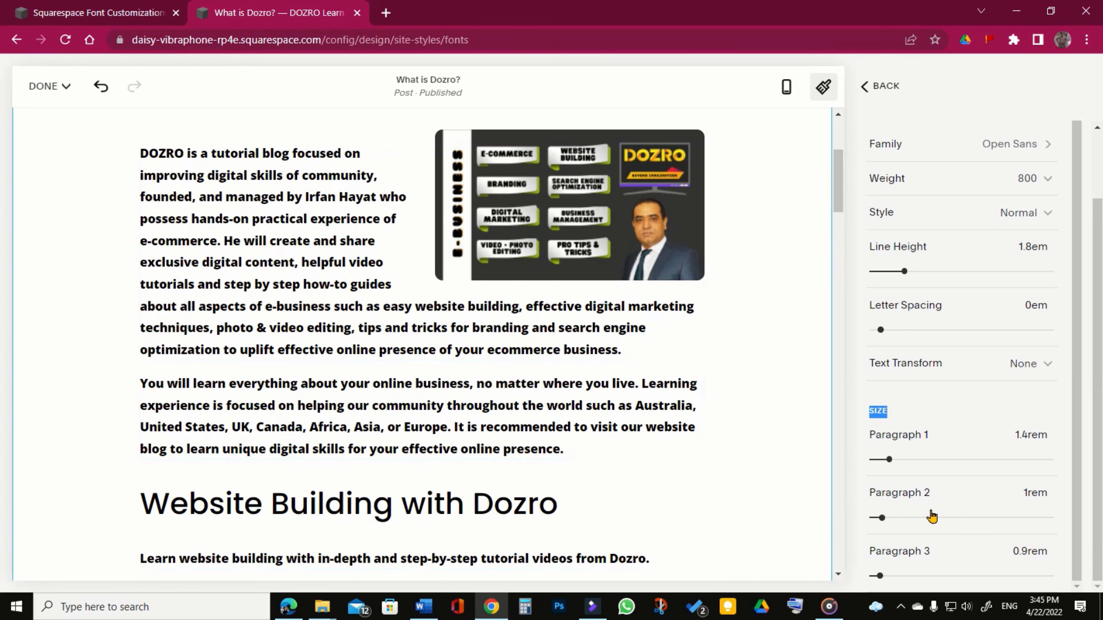
pyautogui.click(882, 518)
pyautogui.moveTo(882, 518); pyautogui.dragTo(886, 519)
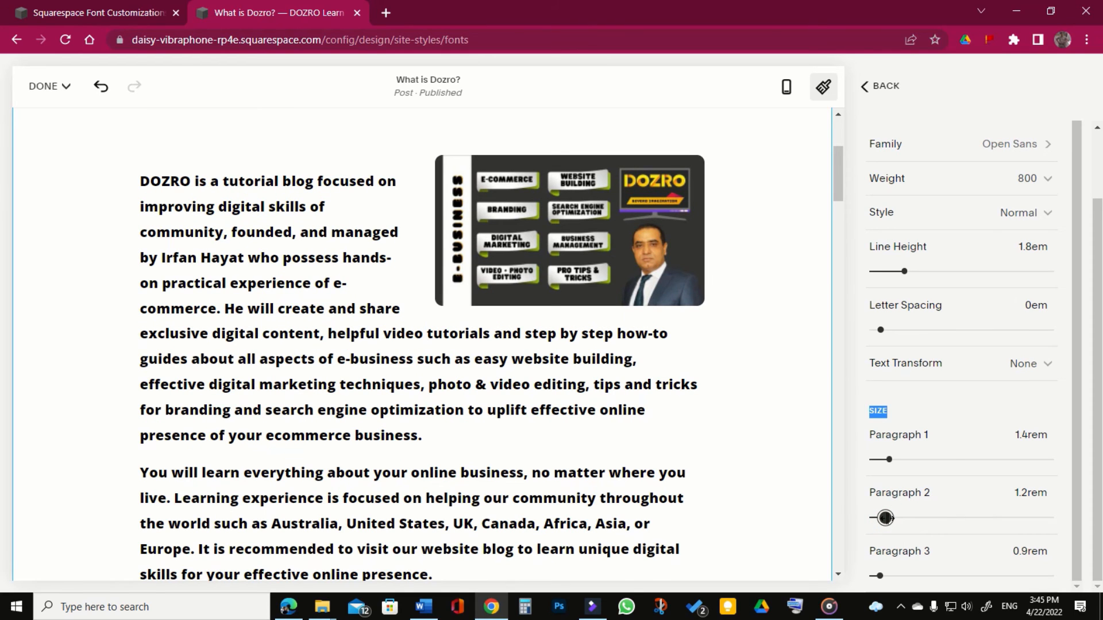
pyautogui.moveTo(885, 518); pyautogui.dragTo(913, 519)
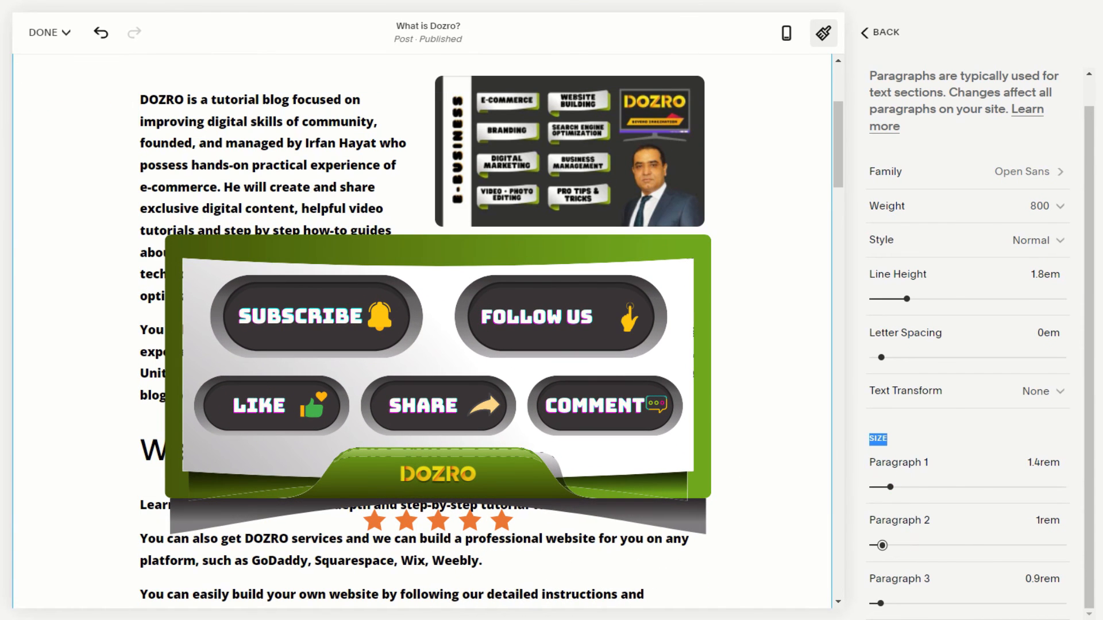
# - Save the changes made to the site-wide paragraph font styles
pyautogui.moveTo(52, 34)
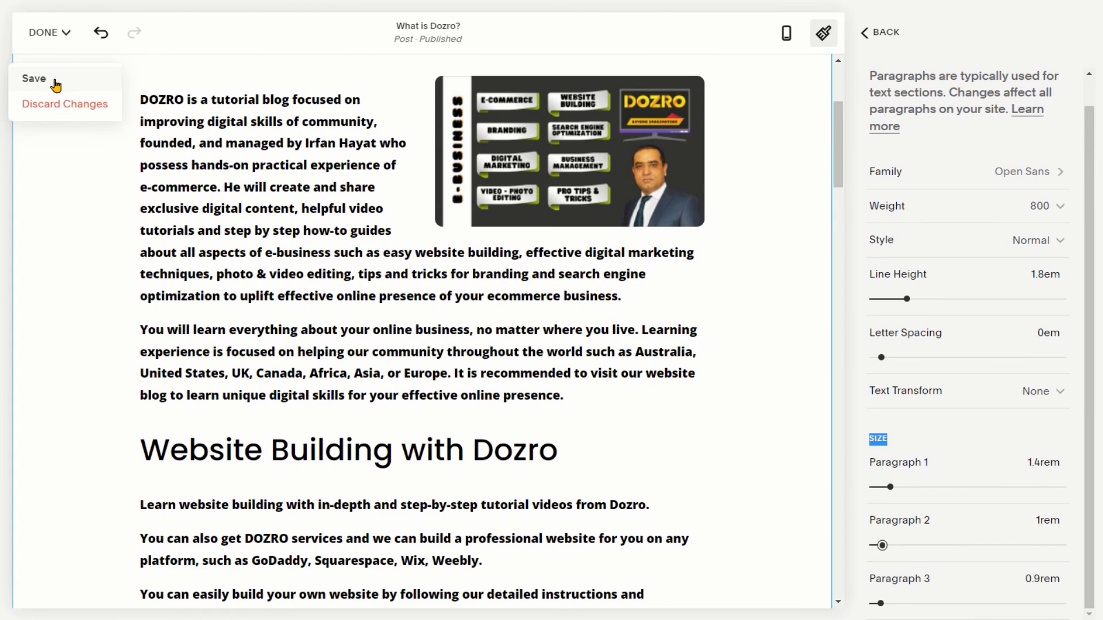
pyautogui.click(56, 85)
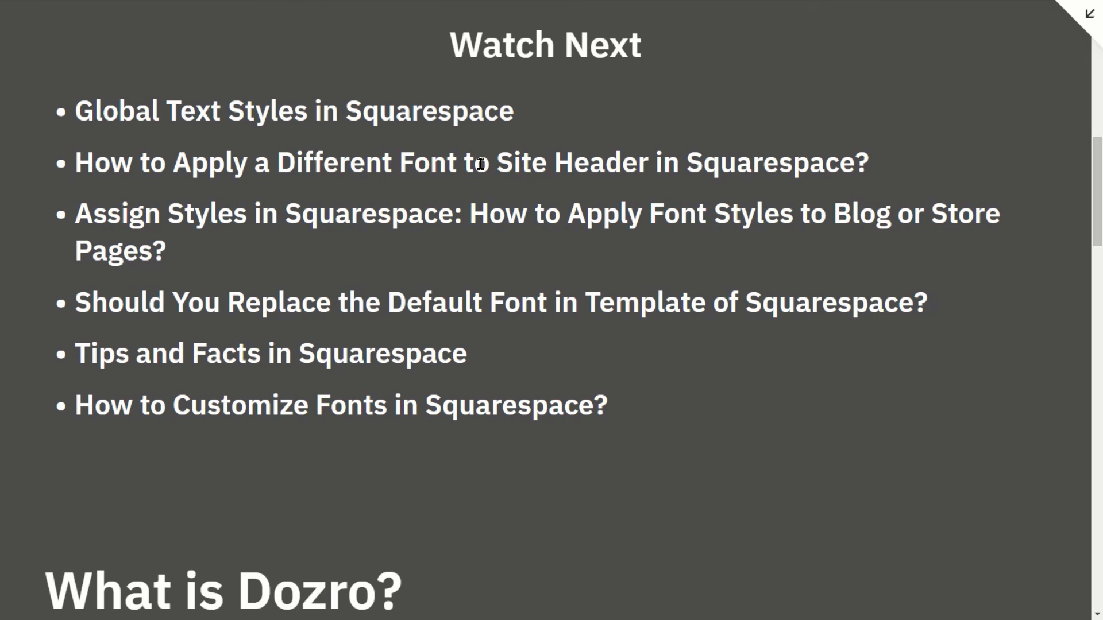